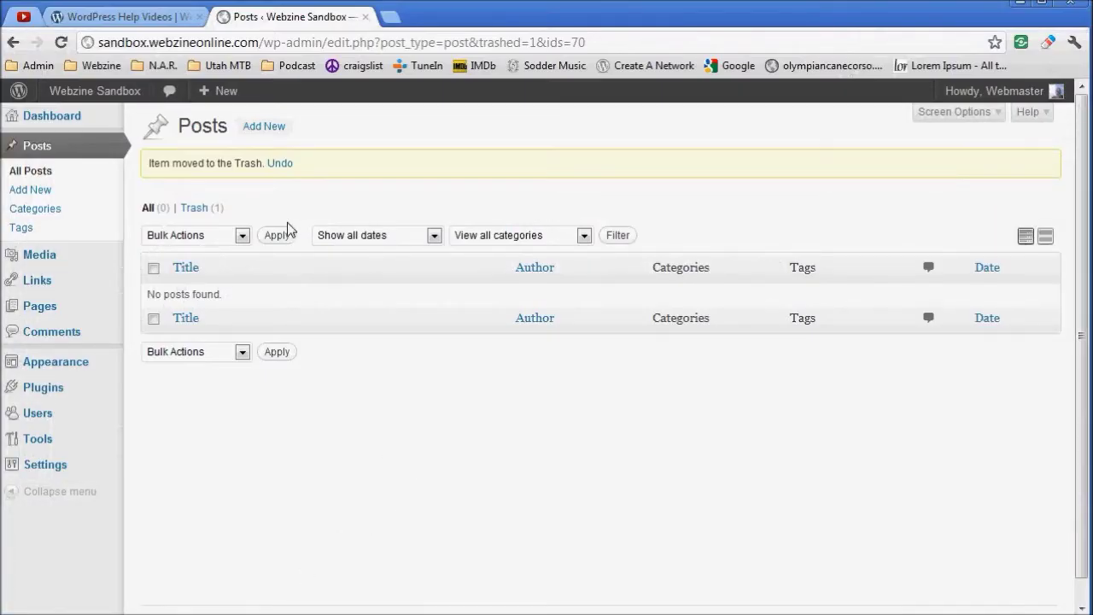
Check that the Posts list shows 'No posts found', with one post in the Trash.
{"action": "mouse_move", "coordinate": [75, 130]}
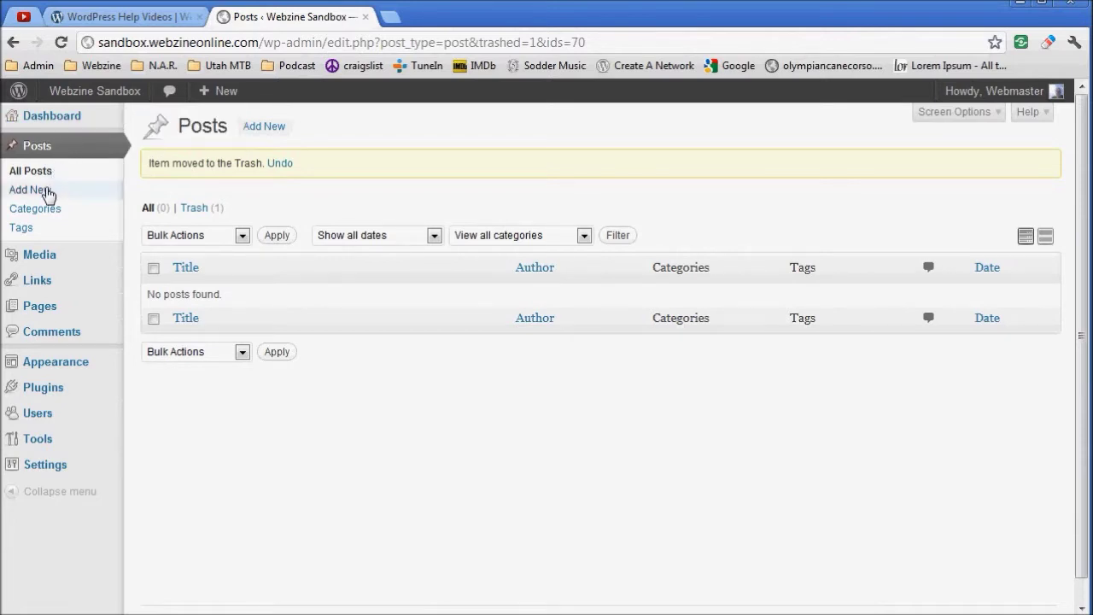
Start a new post titled 'Another Test Post' and file it under the News category.
{"action": "left_click", "coordinate": [47, 191]}
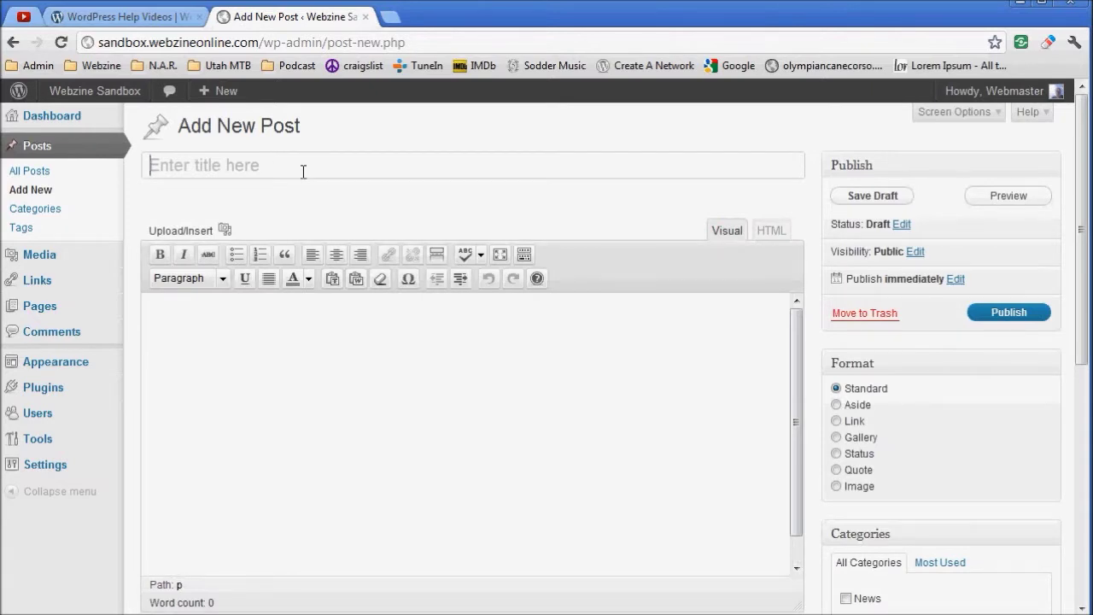
{"action": "type", "text": "Anothe"}
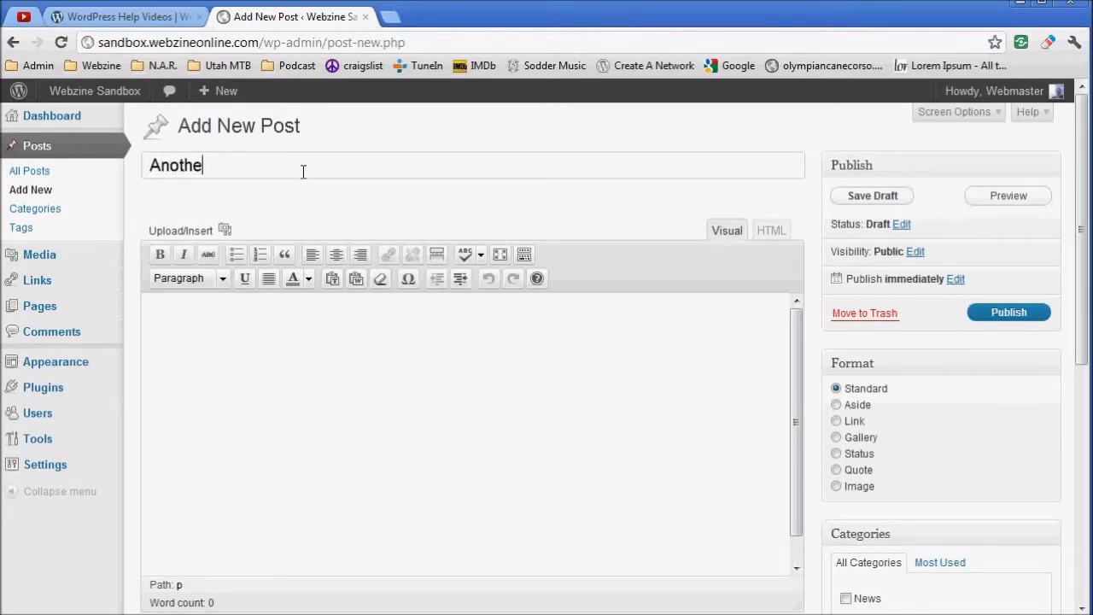
{"action": "type", "text": "r Test Post"}
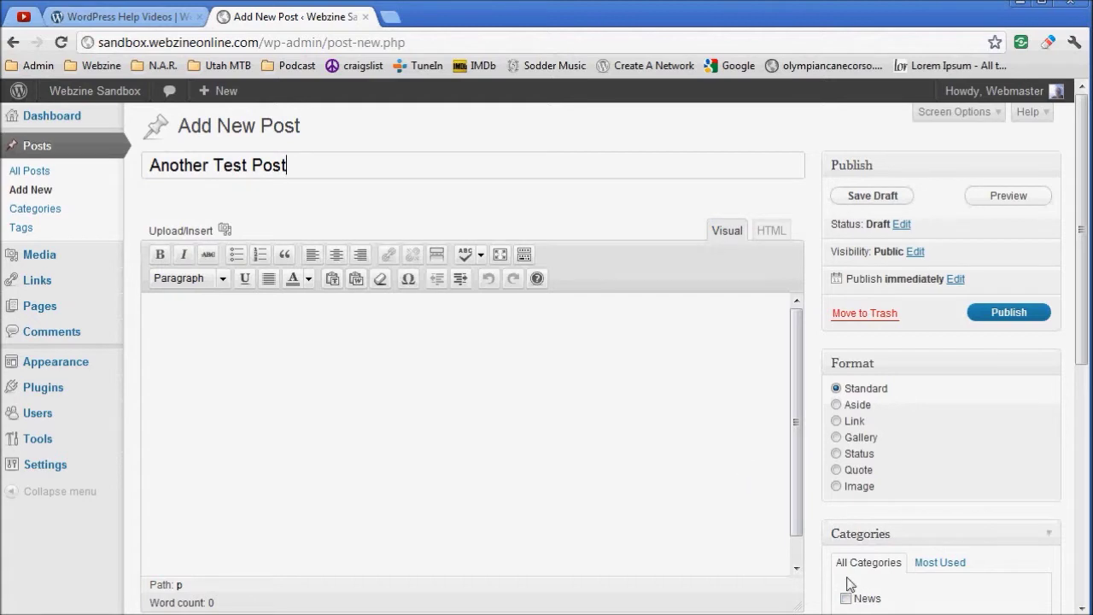
{"action": "scroll", "coordinate": [870, 584], "scroll_direction": "down", "scroll_amount": 1}
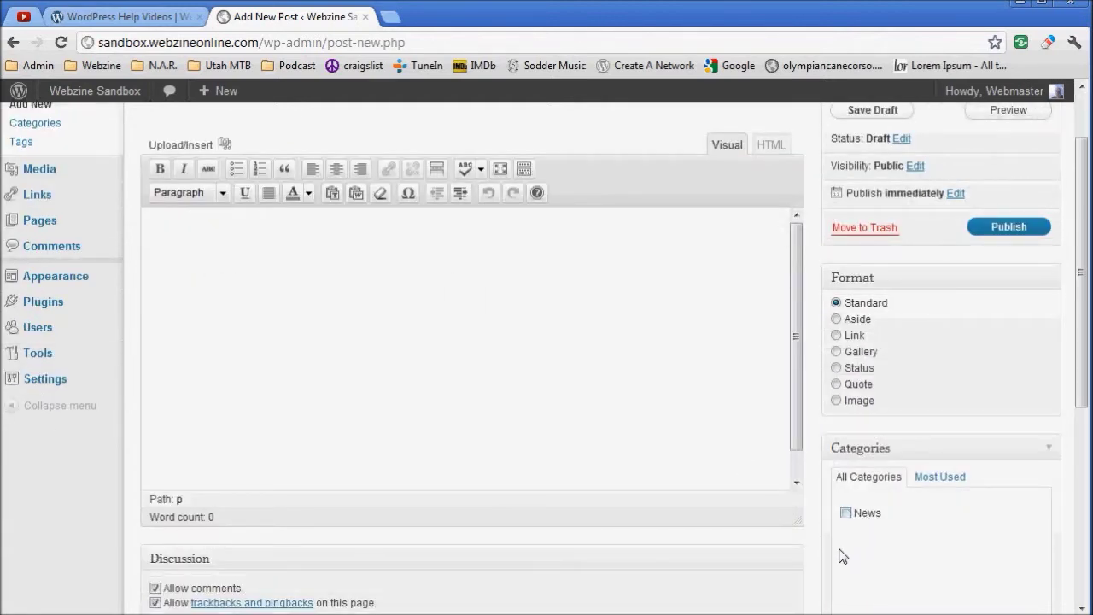
{"action": "scroll", "coordinate": [913, 498], "scroll_direction": "down", "scroll_amount": 1}
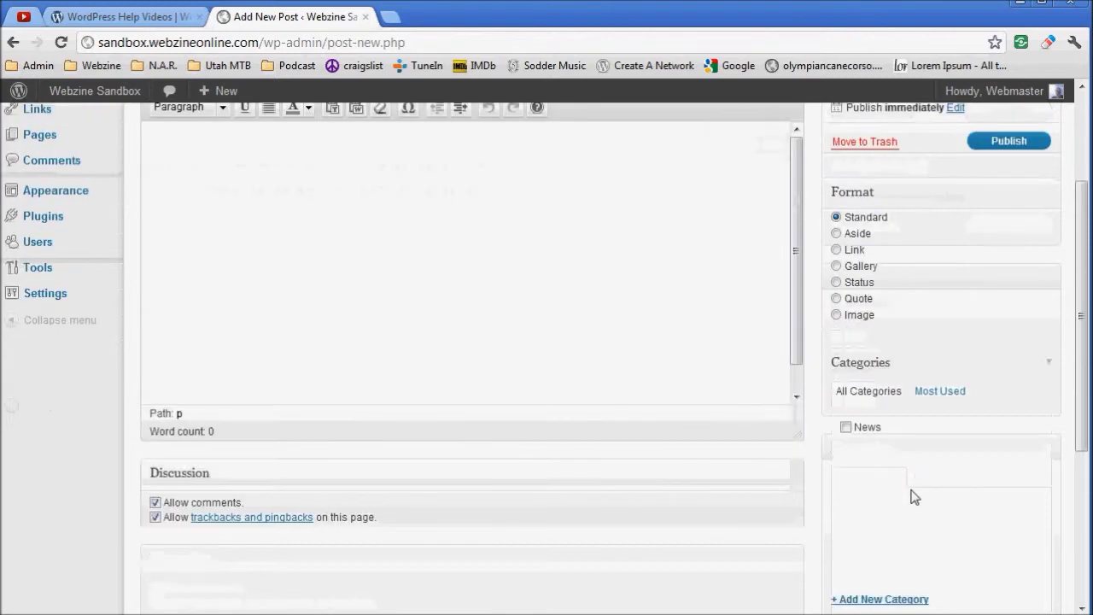
{"action": "left_click", "coordinate": [845, 427]}
{"action": "scroll", "coordinate": [871, 524], "scroll_direction": "up", "scroll_amount": 2}
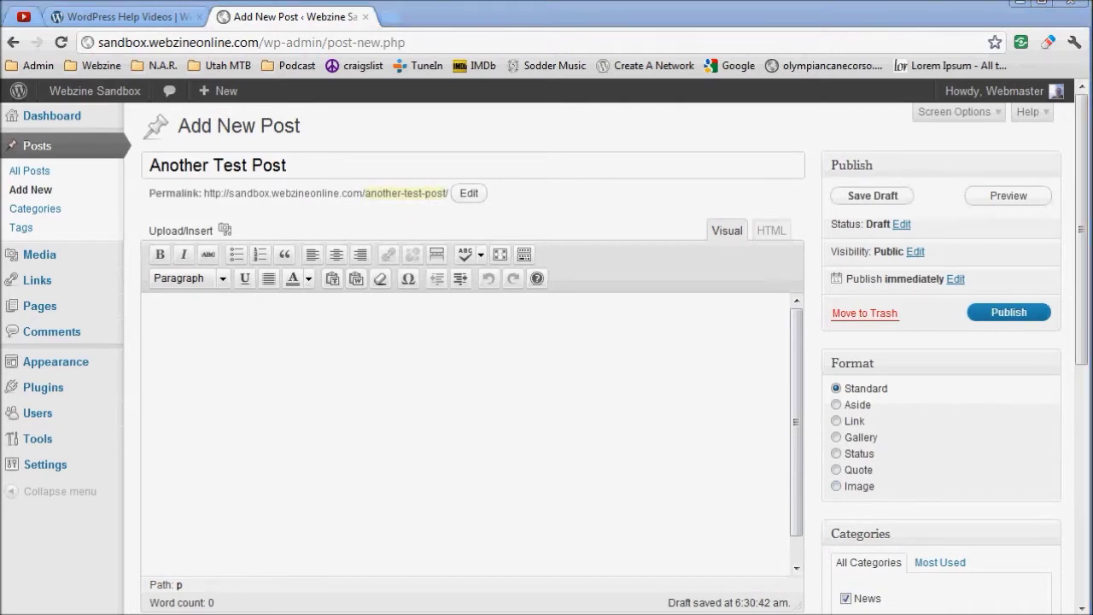
{"action": "key", "text": "alt+Tab"}
Copy the lorem ipsum text from Notepad and paste it into the post body.
{"action": "right_click", "coordinate": [190, 133]}
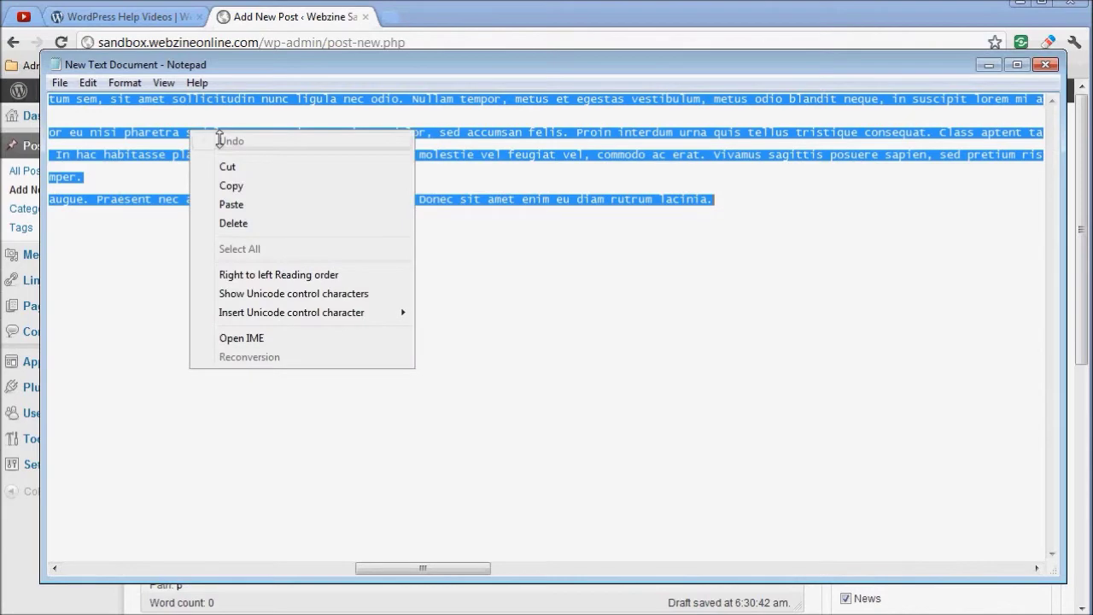
{"action": "left_click", "coordinate": [244, 183]}
{"action": "left_click", "coordinate": [472, 35]}
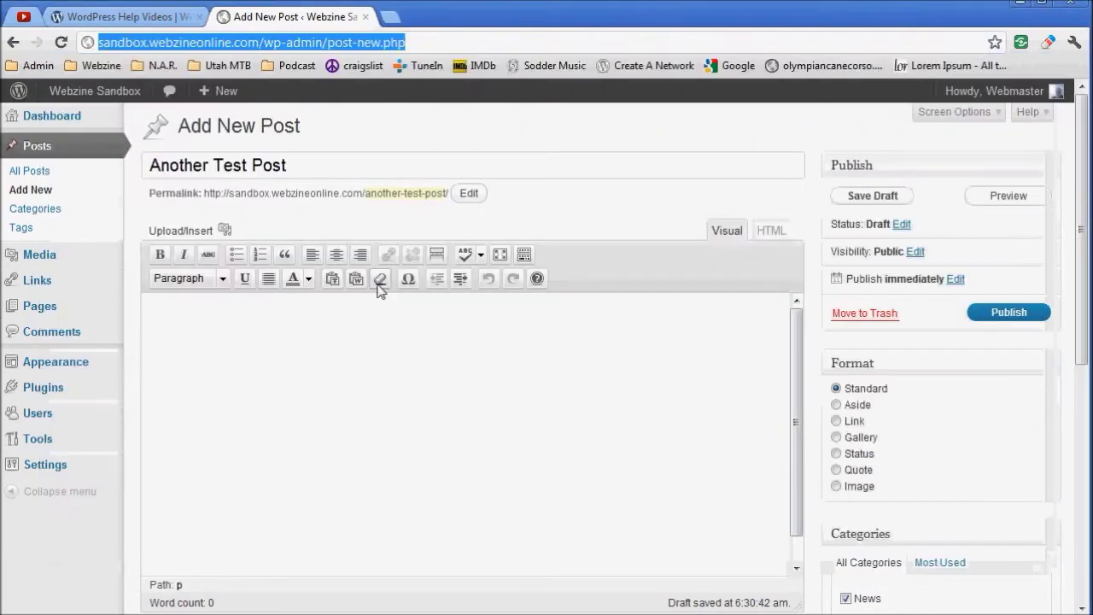
{"action": "left_click", "coordinate": [279, 367]}
{"action": "right_click", "coordinate": [279, 366]}
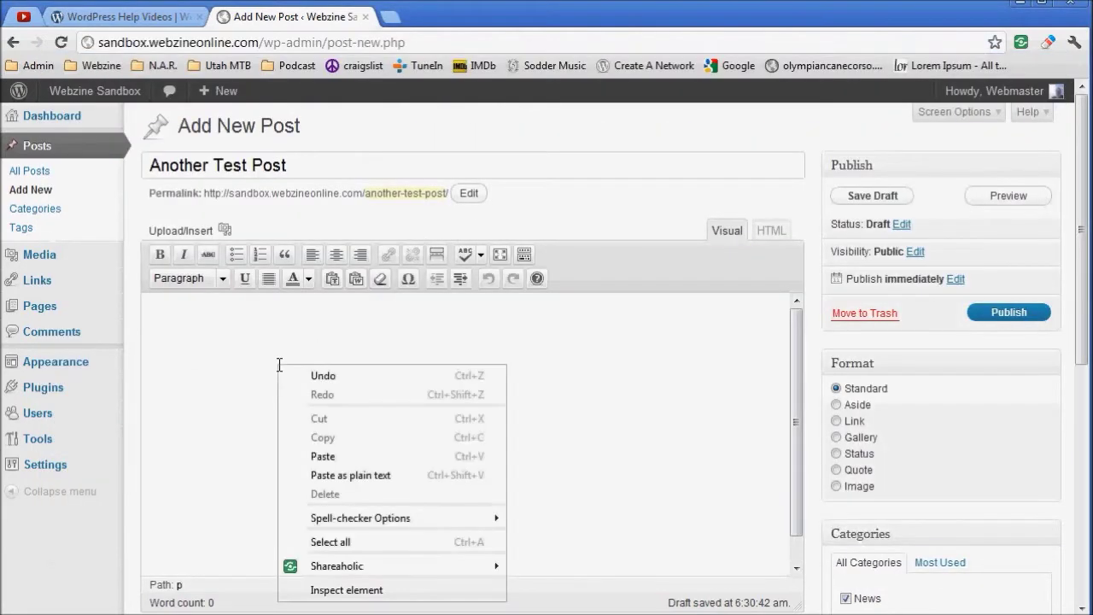
{"action": "left_click", "coordinate": [342, 461]}
{"action": "left_click_drag", "start_coordinate": [799, 509], "coordinate": [797, 344]}
Place the insertion point before 'Lorem' at the start of the text.
{"action": "left_click", "coordinate": [150, 313]}
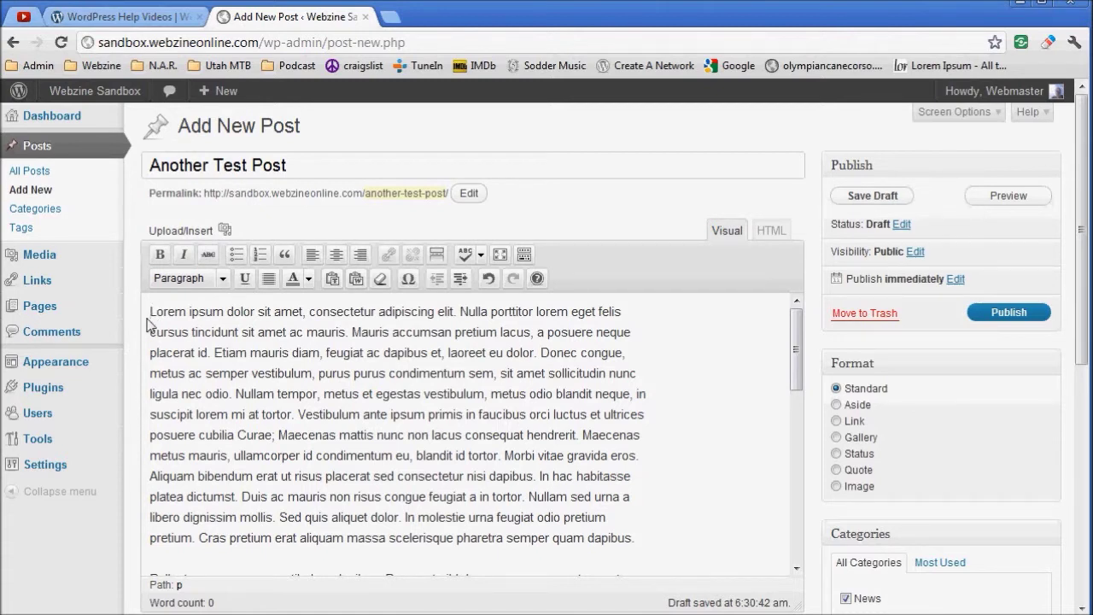
{"action": "left_click_drag", "start_coordinate": [150, 312], "coordinate": [157, 311]}
{"action": "left_click", "coordinate": [149, 313]}
Upload photo Boiling Springs 12-24-11 003 from the Boiling Springs 12-24-11 folder.
{"action": "left_click", "coordinate": [224, 231]}
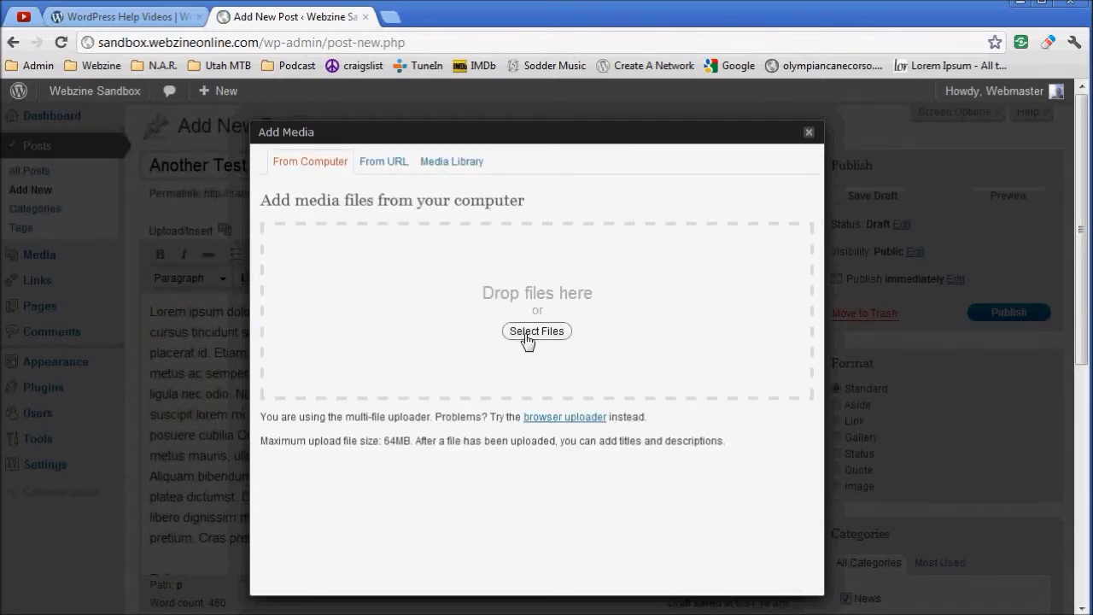
{"action": "left_click", "coordinate": [527, 336]}
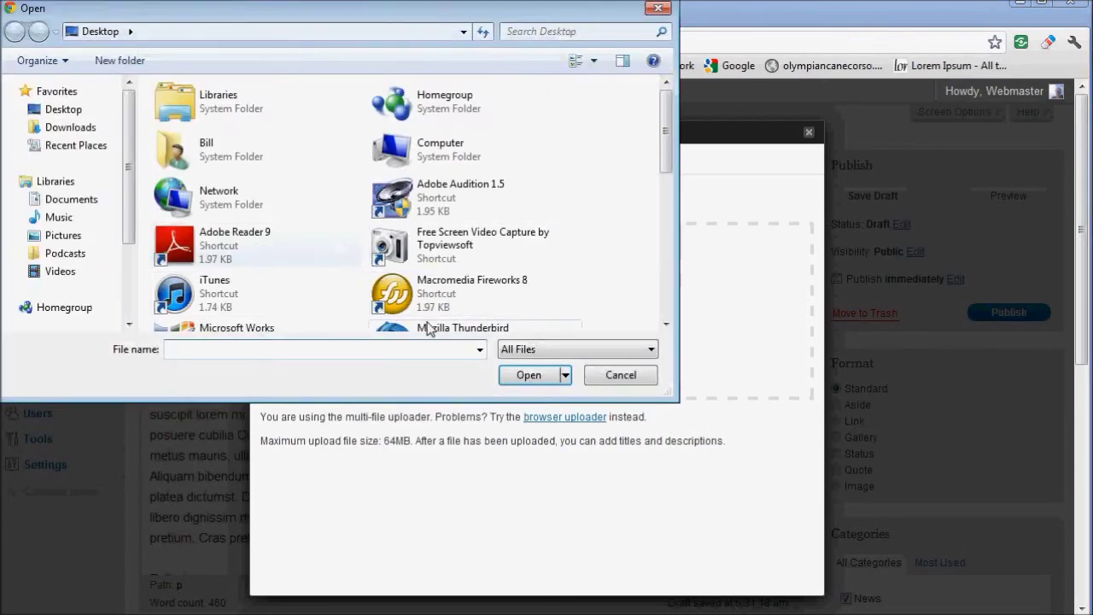
{"action": "left_click_drag", "start_coordinate": [666, 134], "coordinate": [666, 242]}
{"action": "double_click", "coordinate": [418, 163]}
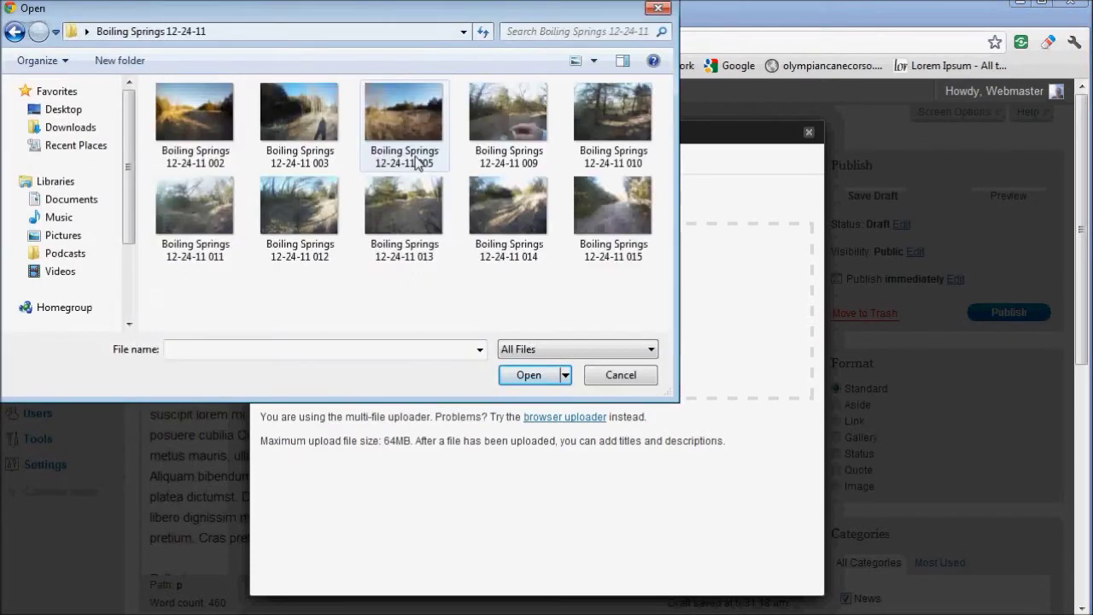
{"action": "double_click", "coordinate": [316, 120]}
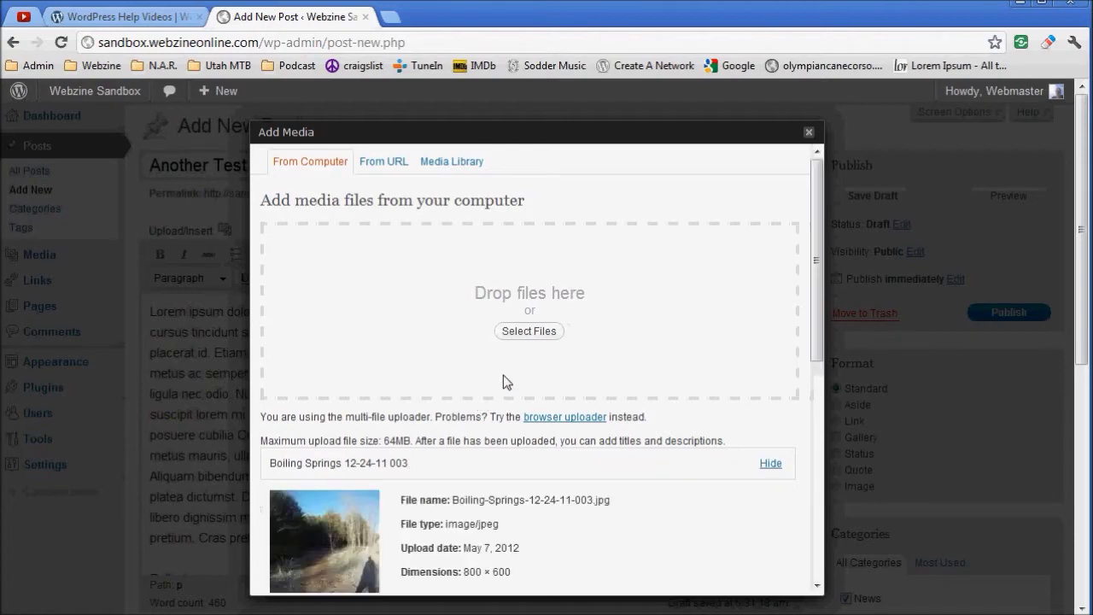
Review the photo's title, 600 height, caption, description and link address fields.
{"action": "scroll", "coordinate": [557, 416], "scroll_direction": "down", "scroll_amount": 3}
{"action": "scroll", "coordinate": [602, 356], "scroll_direction": "down", "scroll_amount": 1}
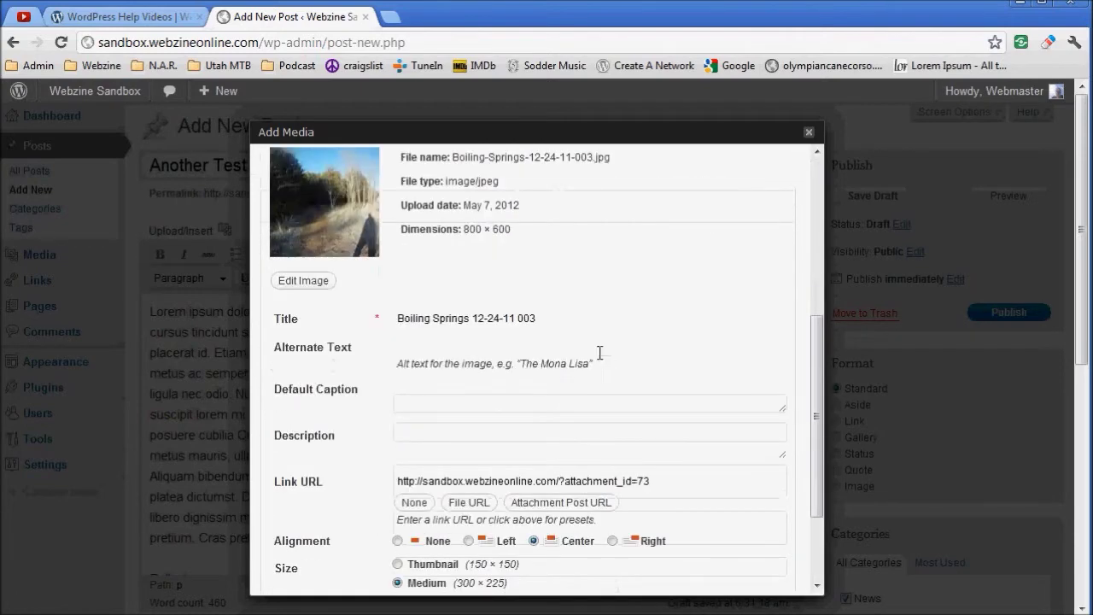
{"action": "left_click", "coordinate": [536, 318]}
{"action": "scroll", "coordinate": [589, 308], "scroll_direction": "up", "scroll_amount": 3}
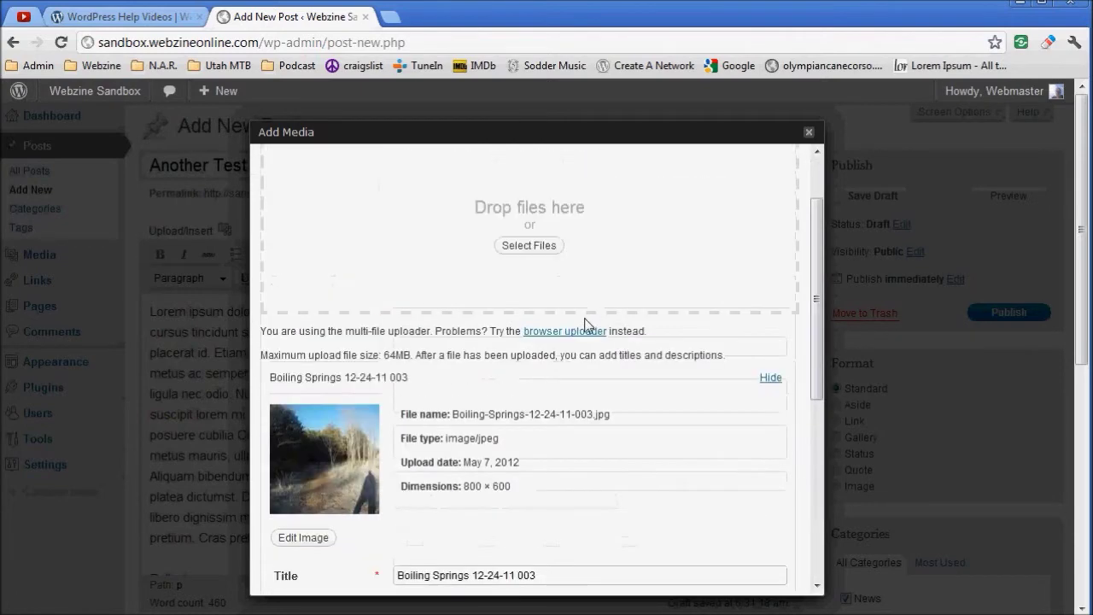
{"action": "scroll", "coordinate": [580, 333], "scroll_direction": "down", "scroll_amount": 1}
{"action": "left_click_drag", "start_coordinate": [536, 403], "coordinate": [491, 401]}
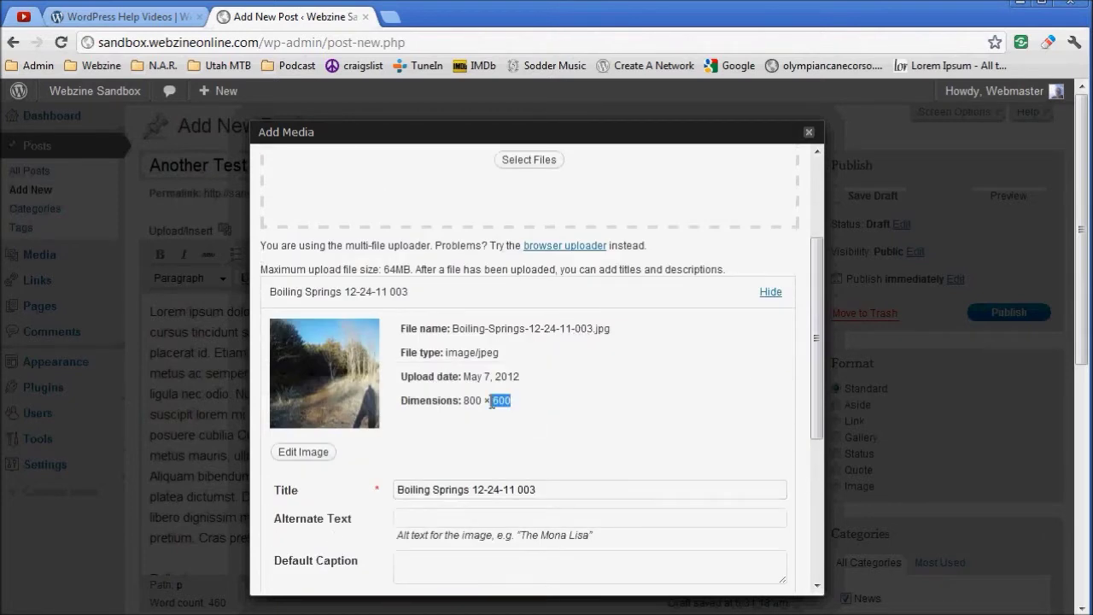
{"action": "scroll", "coordinate": [610, 366], "scroll_direction": "down", "scroll_amount": 2}
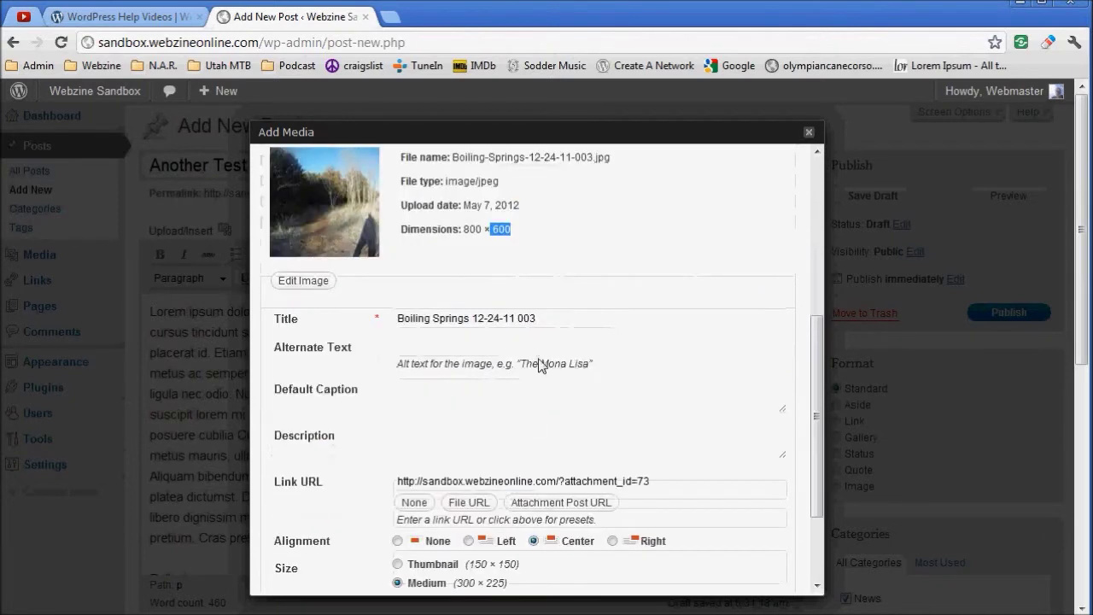
{"action": "left_click_drag", "start_coordinate": [541, 317], "coordinate": [487, 322]}
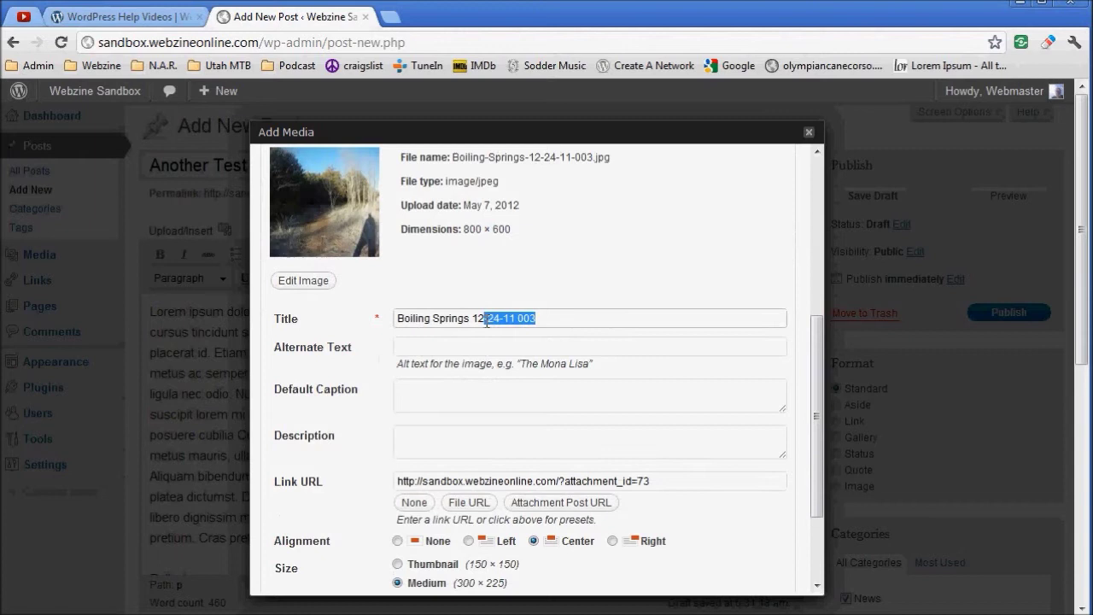
{"action": "left_click", "coordinate": [569, 316]}
{"action": "scroll", "coordinate": [609, 346], "scroll_direction": "down", "scroll_amount": 2}
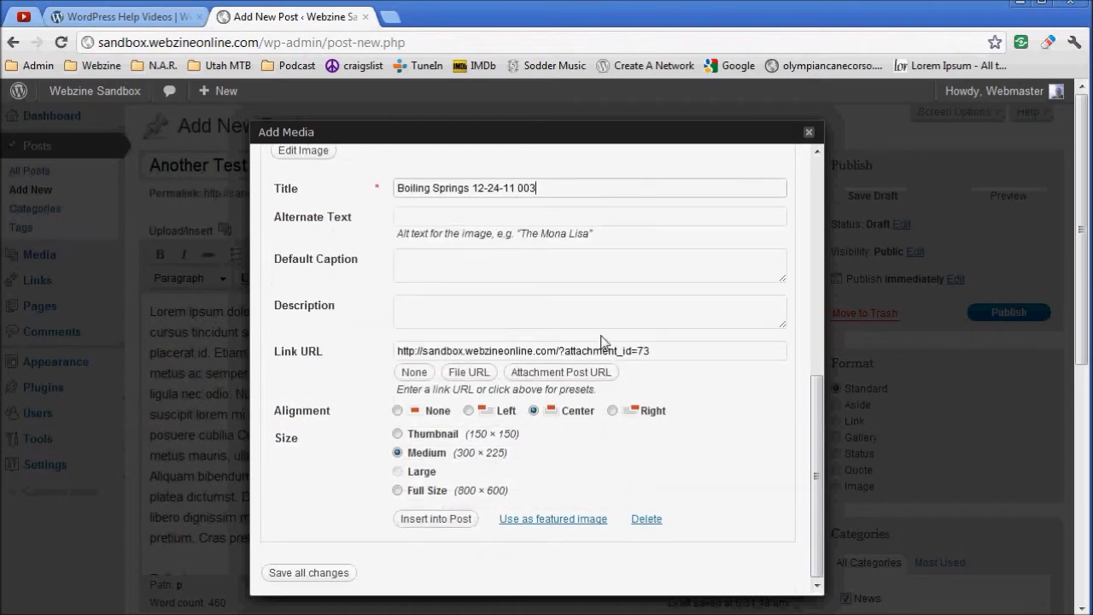
{"action": "left_click", "coordinate": [401, 265]}
{"action": "left_click", "coordinate": [404, 313]}
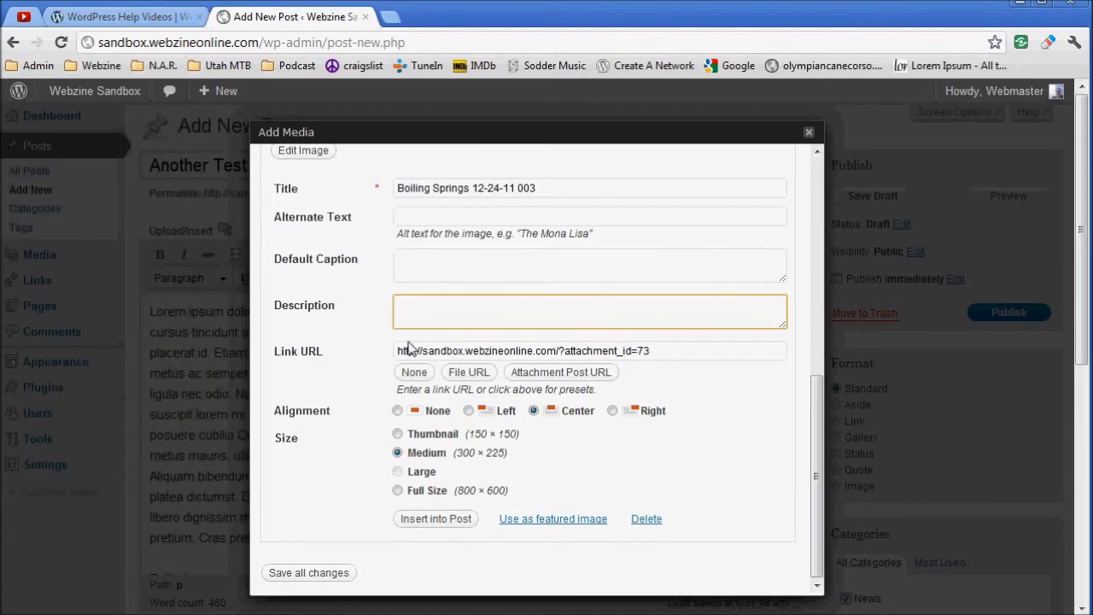
{"action": "left_click", "coordinate": [411, 348]}
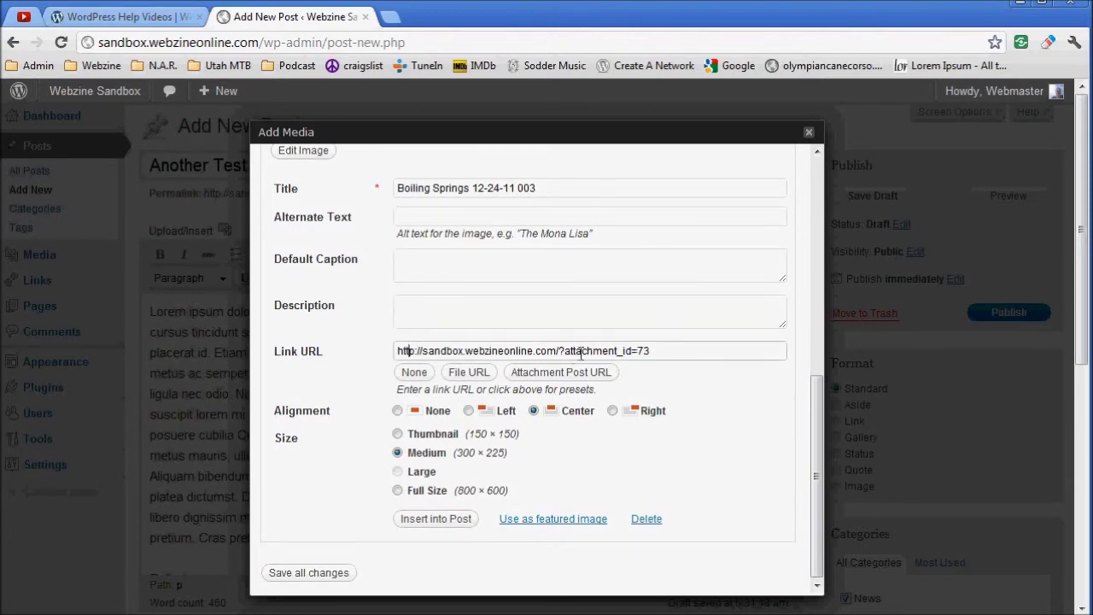
{"action": "left_click_drag", "start_coordinate": [649, 350], "coordinate": [390, 344]}
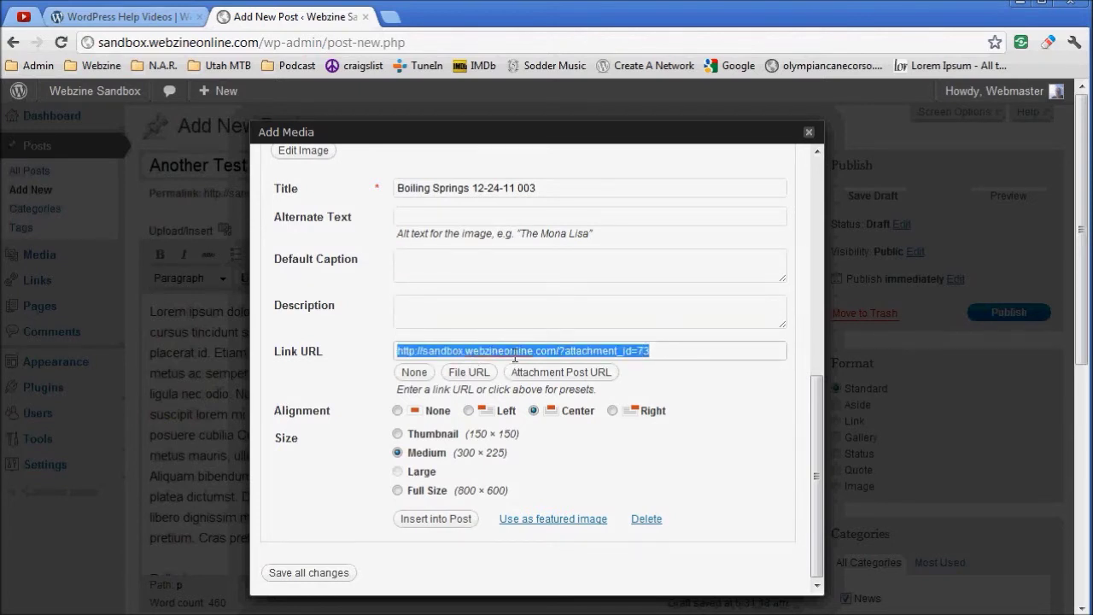
{"action": "left_click", "coordinate": [584, 357]}
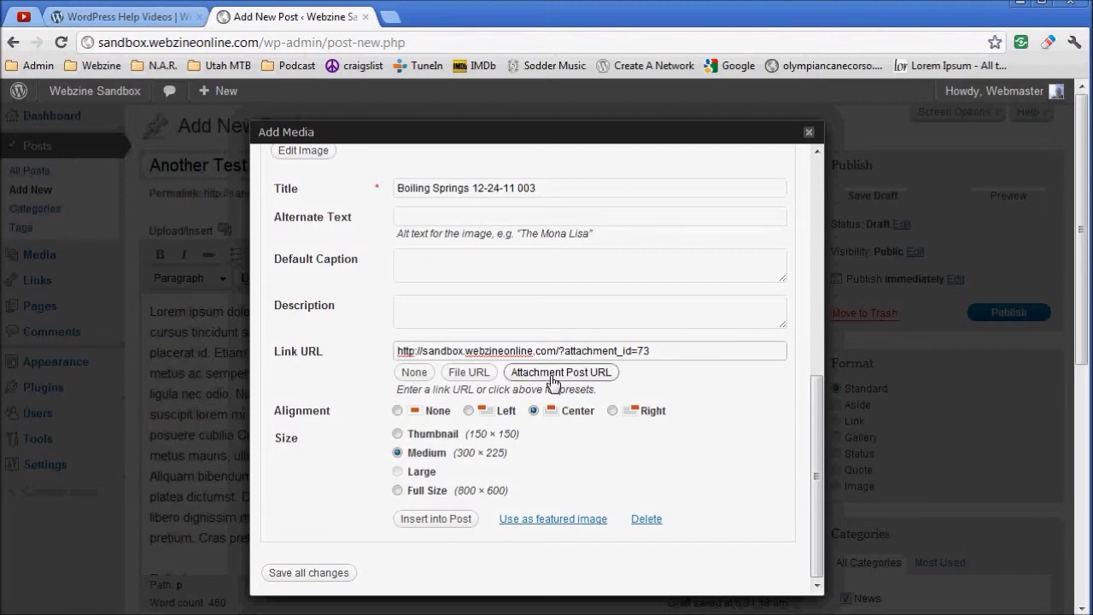
Link the photo to its 003.jpg file URL, align it left at Medium size, and insert it.
{"action": "left_click", "coordinate": [468, 372]}
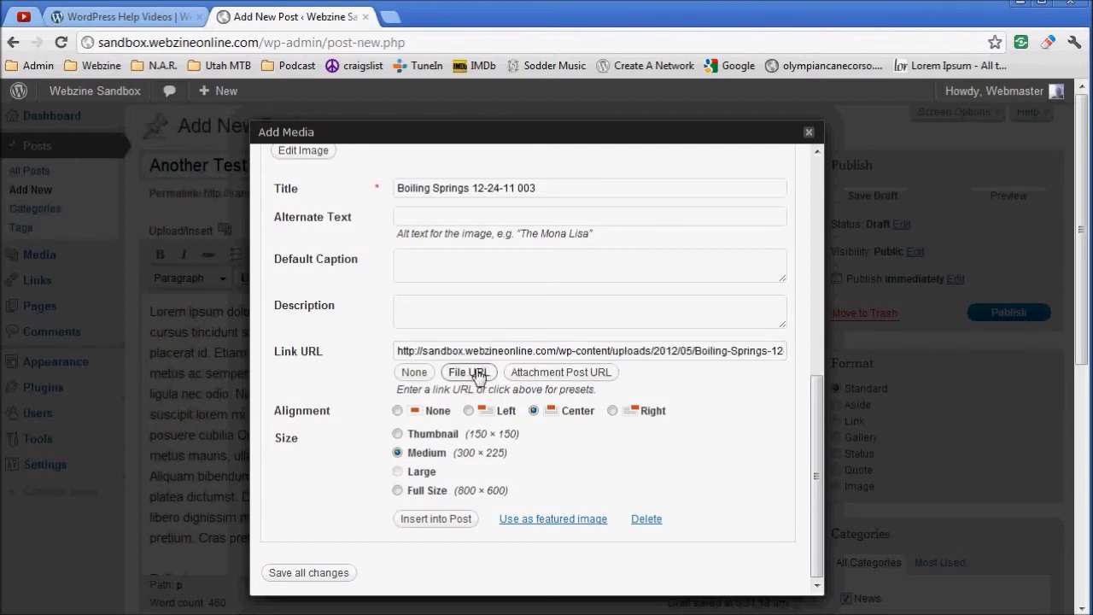
{"action": "left_click_drag", "start_coordinate": [504, 351], "coordinate": [857, 352]}
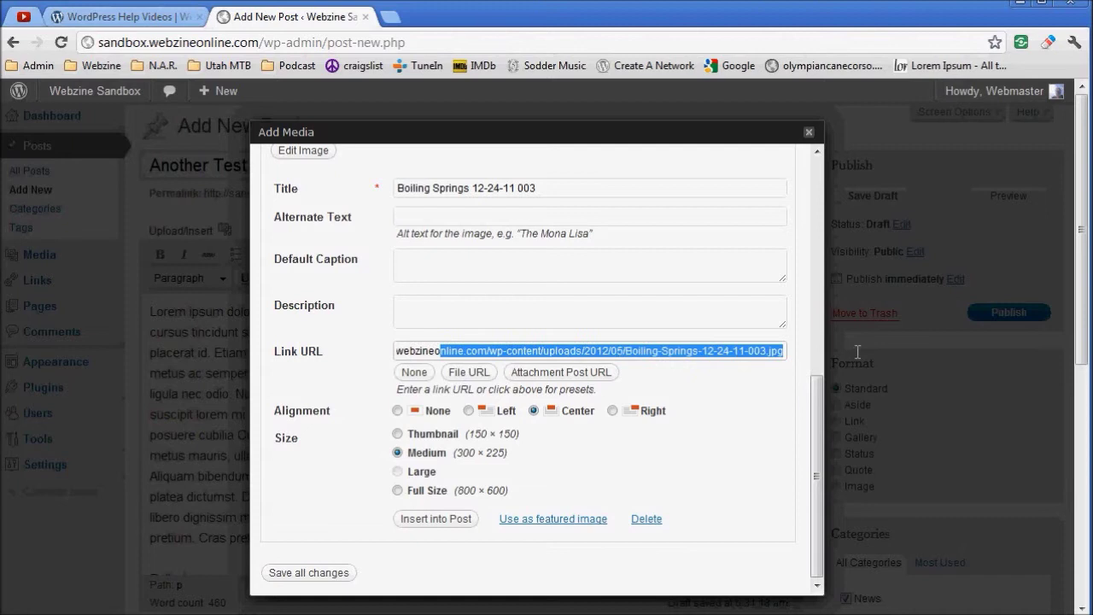
{"action": "left_click", "coordinate": [777, 359]}
{"action": "left_click_drag", "start_coordinate": [748, 351], "coordinate": [796, 356]}
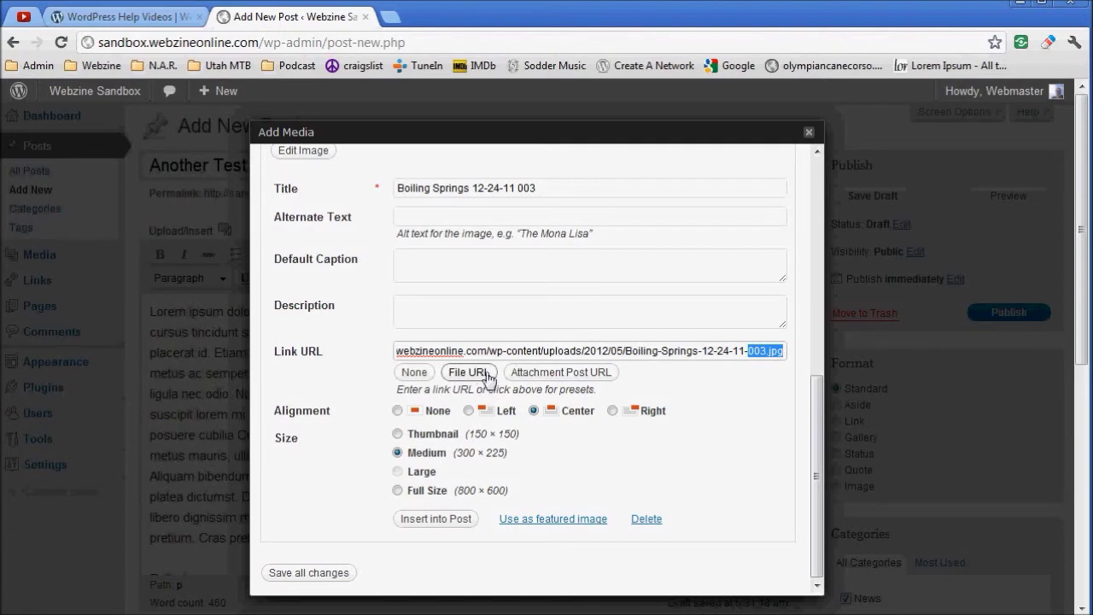
{"action": "left_click_drag", "start_coordinate": [646, 351], "coordinate": [821, 356]}
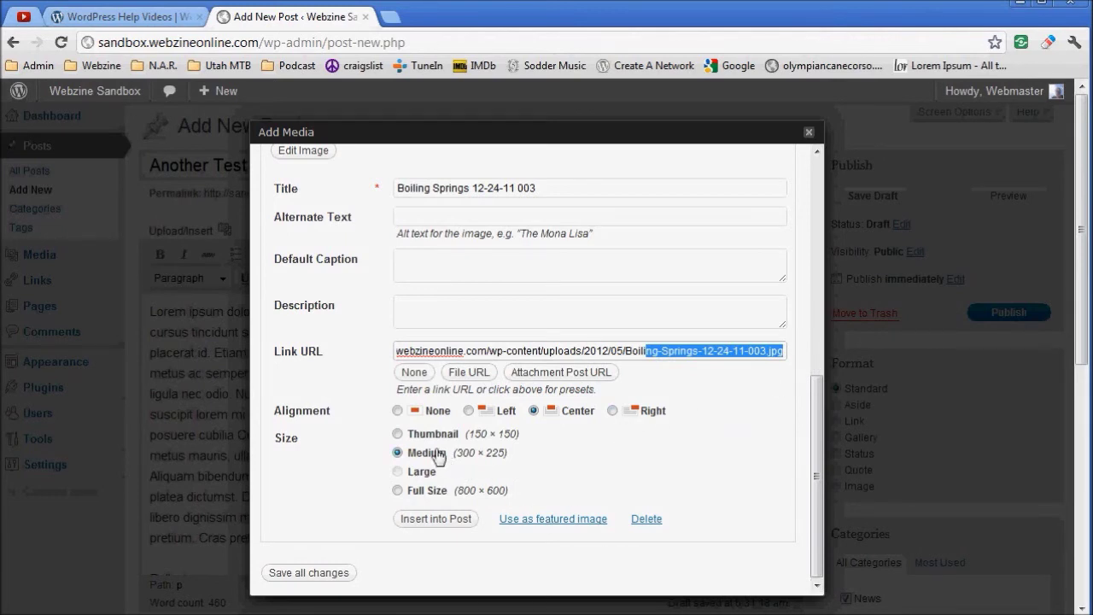
{"action": "left_click", "coordinate": [469, 411]}
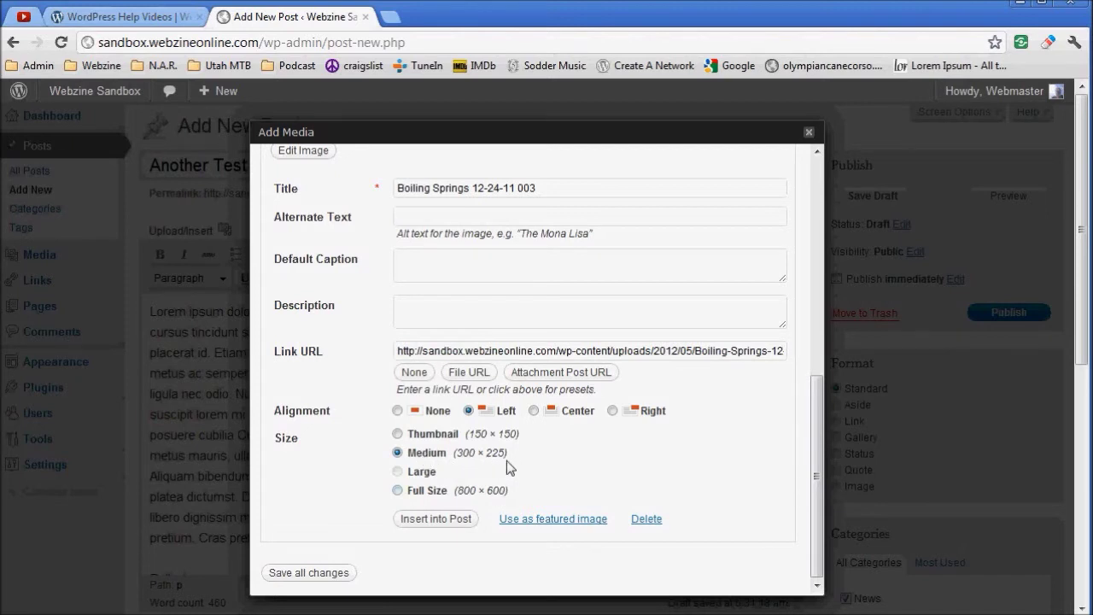
{"action": "left_click", "coordinate": [438, 519]}
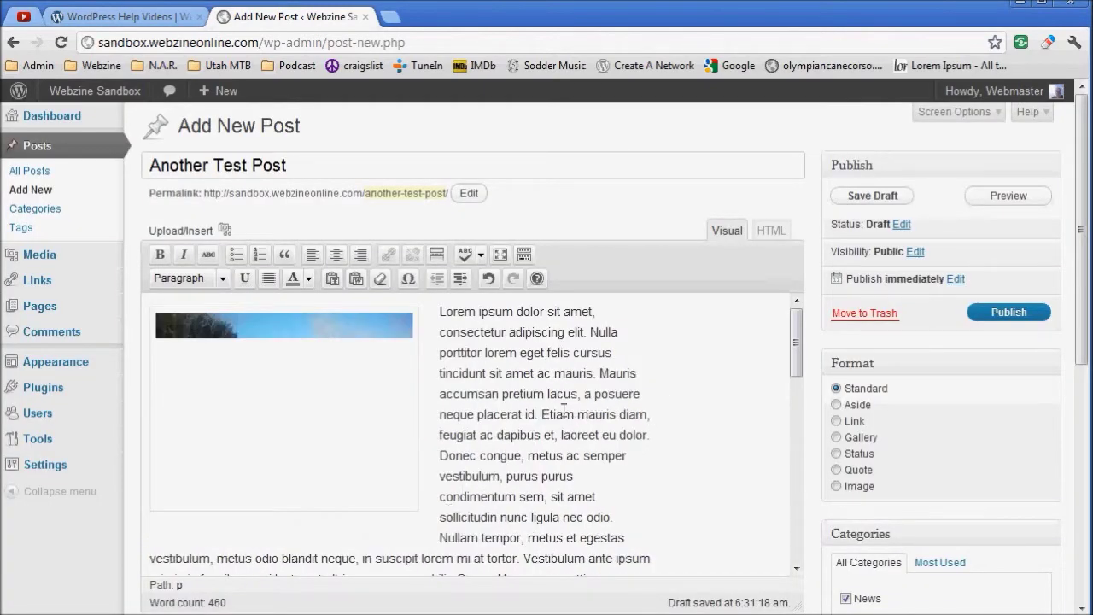
Create an empty paragraph after 'metus dictum lobortis.' and put the cursor in it.
{"action": "right_click", "coordinate": [25, 21]}
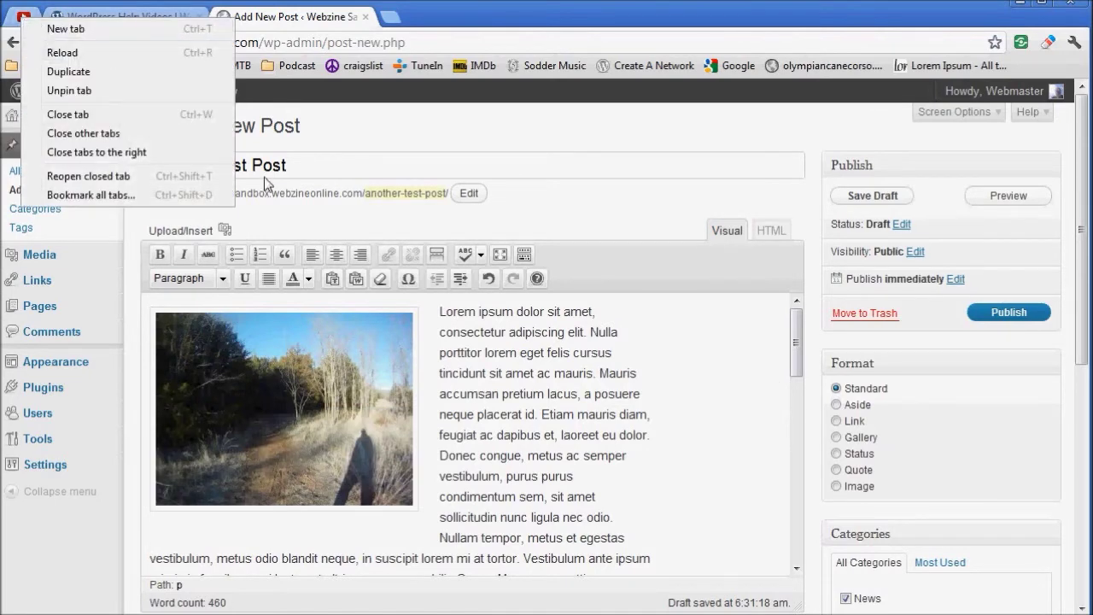
{"action": "left_click", "coordinate": [596, 414]}
{"action": "left_click_drag", "start_coordinate": [796, 349], "coordinate": [786, 467]}
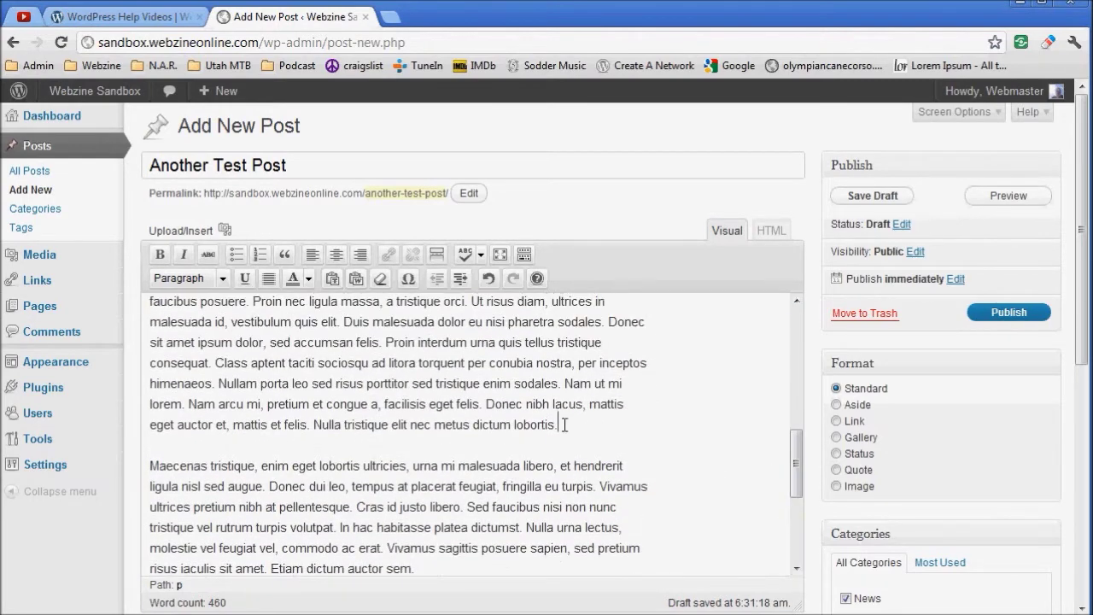
{"action": "key", "text": "Return"}
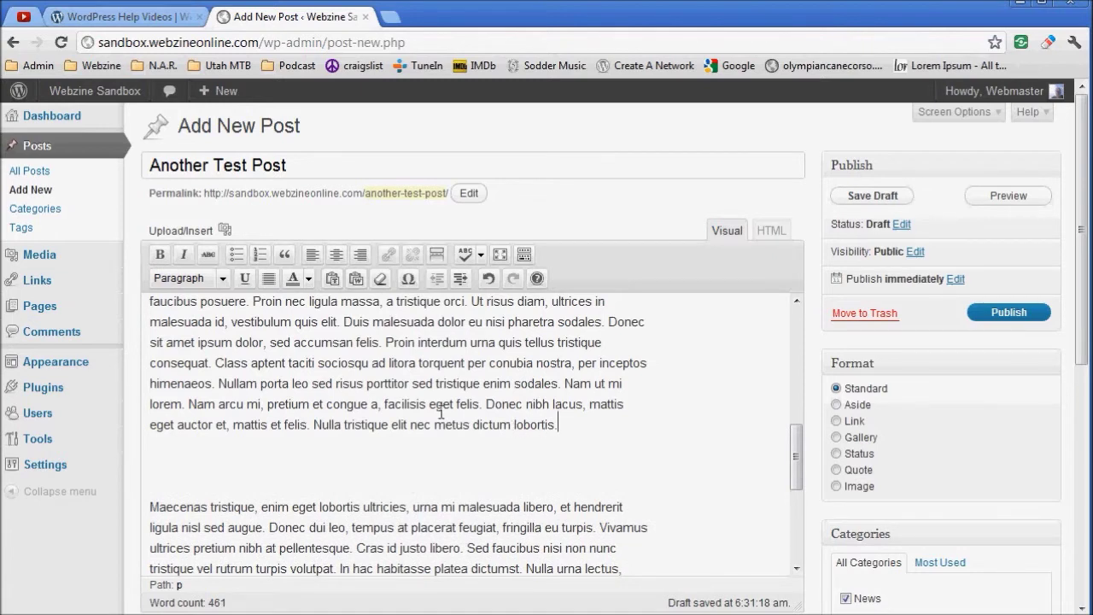
{"action": "left_click_drag", "start_coordinate": [437, 419], "coordinate": [568, 421]}
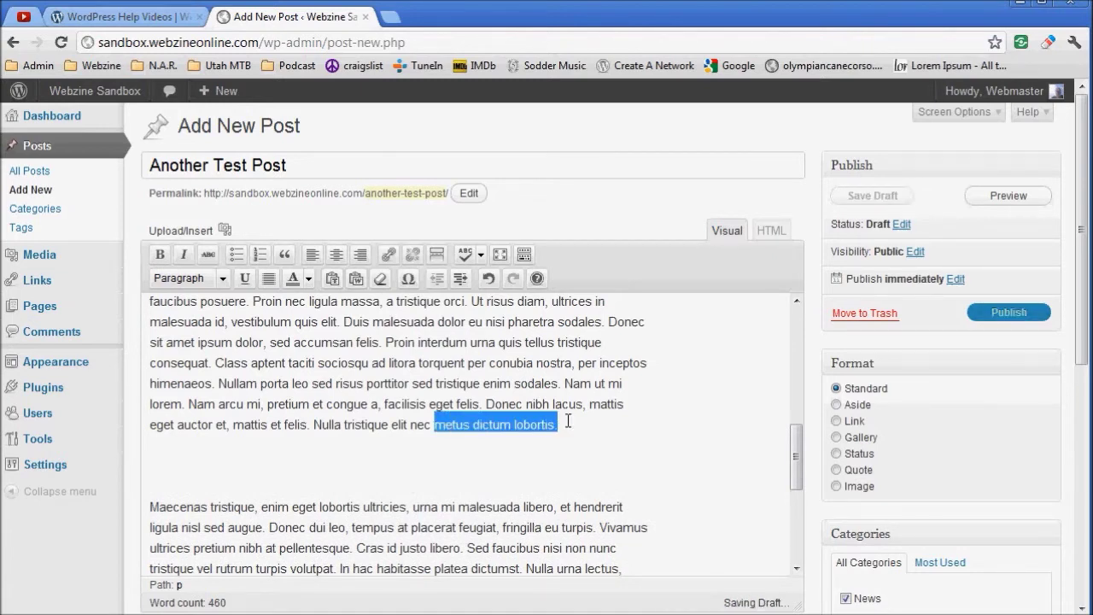
{"action": "left_click", "coordinate": [568, 421]}
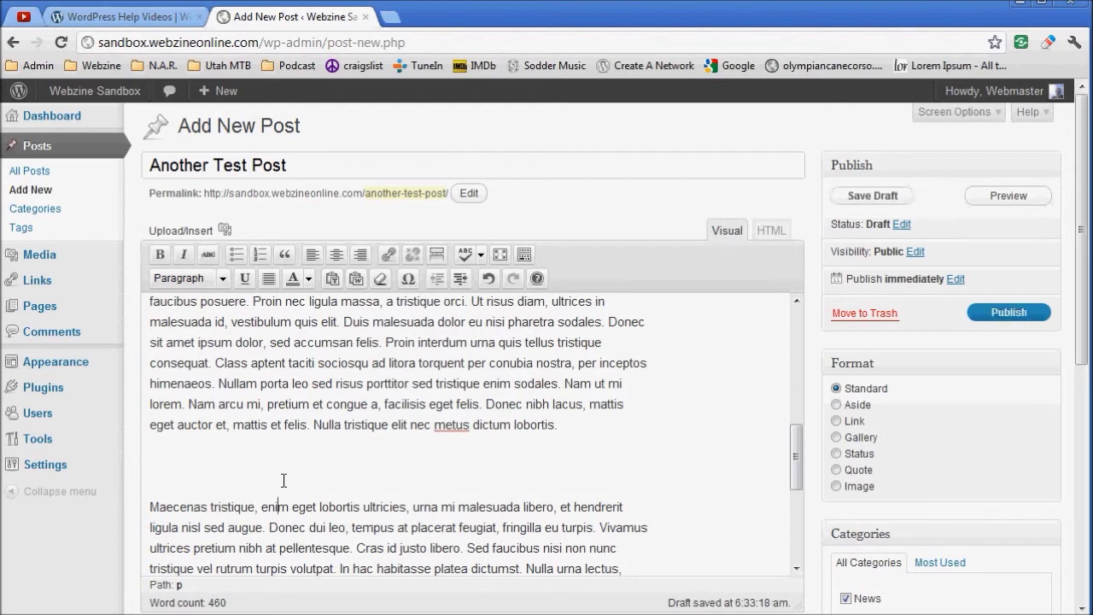
{"action": "left_click", "coordinate": [257, 465]}
Upload the photo Boiling Springs 12-24-11 009.
{"action": "left_click", "coordinate": [222, 231]}
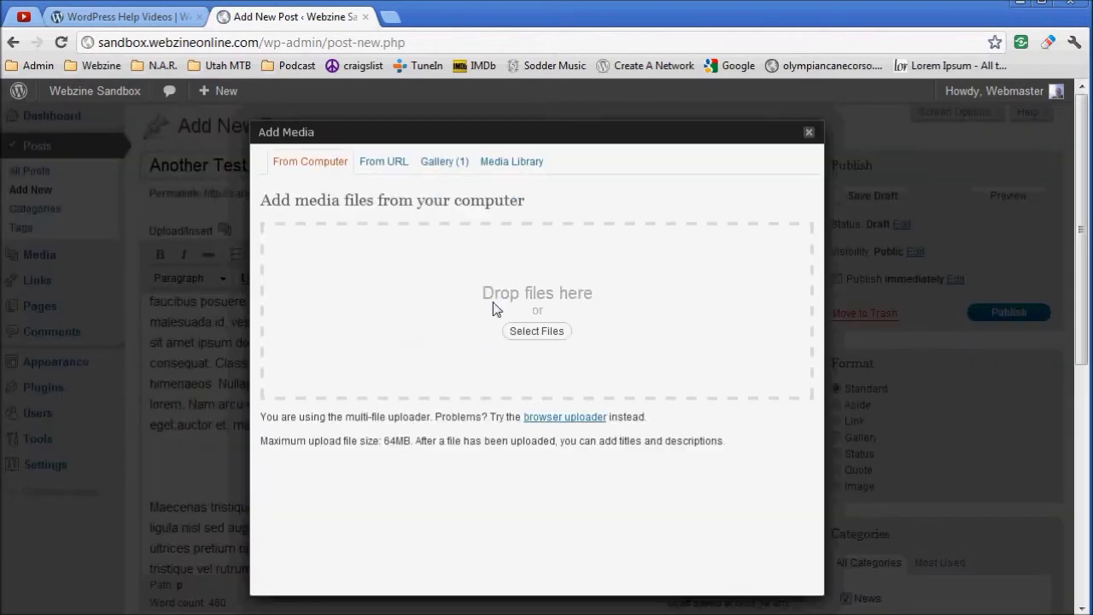
{"action": "left_click", "coordinate": [524, 331]}
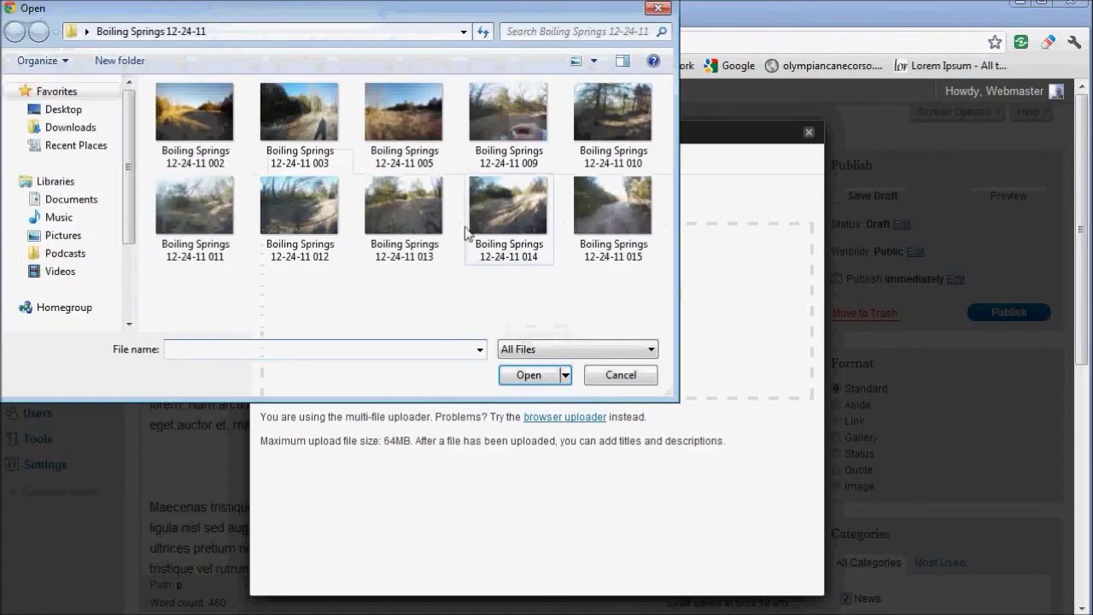
{"action": "double_click", "coordinate": [499, 117]}
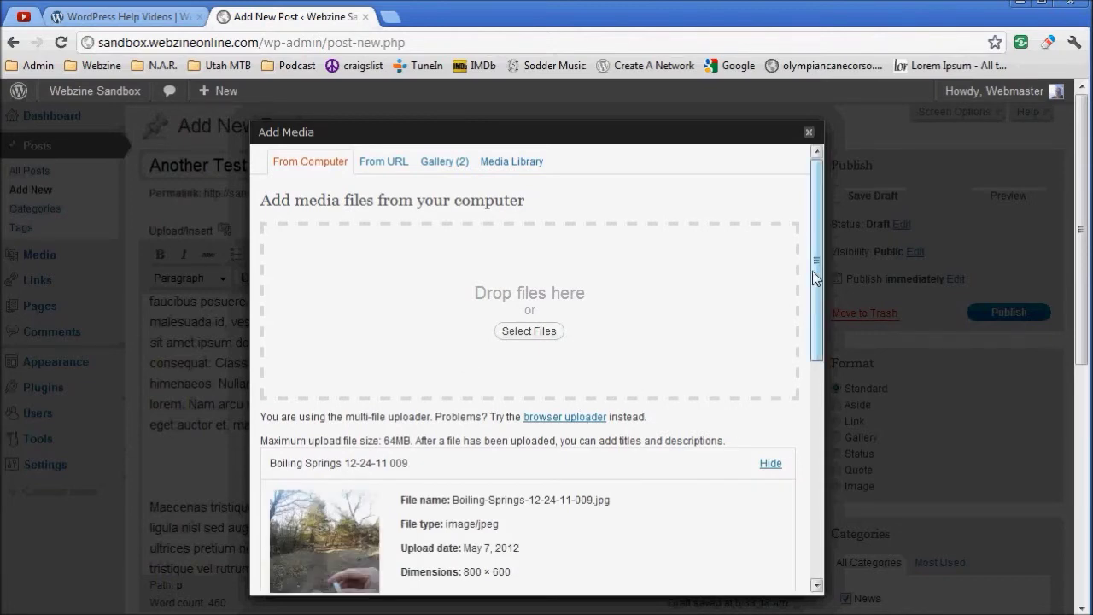
Link photo 009 to its attachment page, centre it at full size, and insert it.
{"action": "left_click_drag", "start_coordinate": [814, 237], "coordinate": [768, 419]}
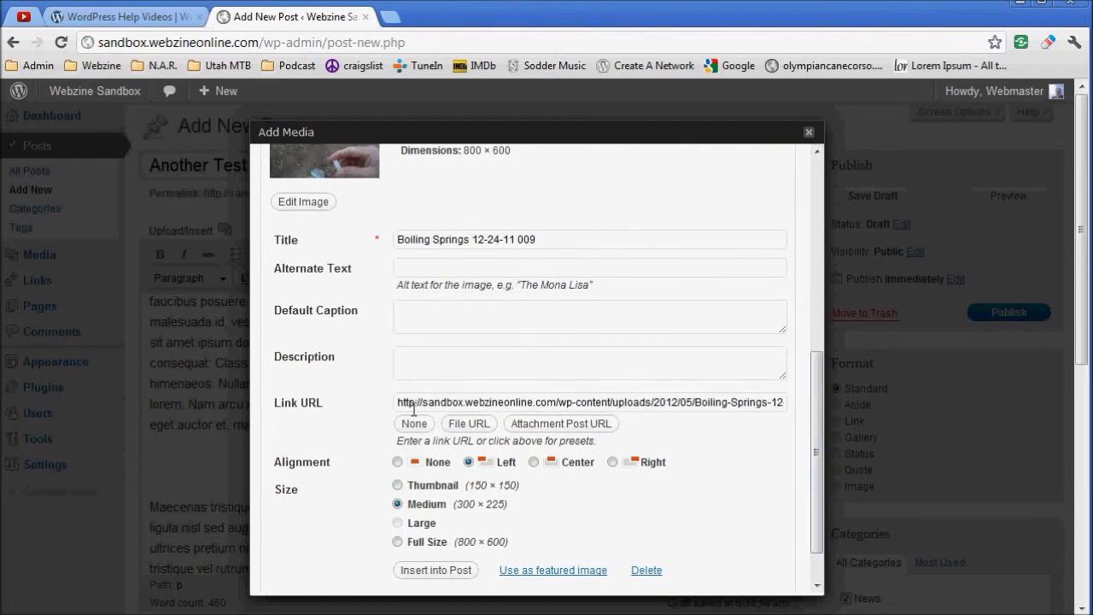
{"action": "left_click_drag", "start_coordinate": [546, 401], "coordinate": [803, 429]}
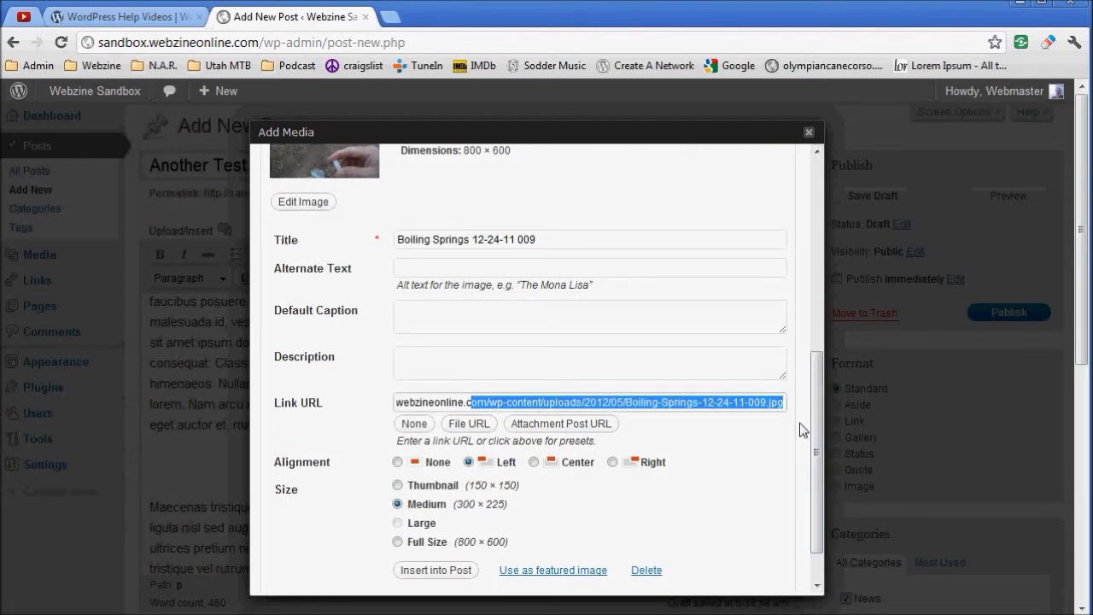
{"action": "left_click", "coordinate": [556, 424]}
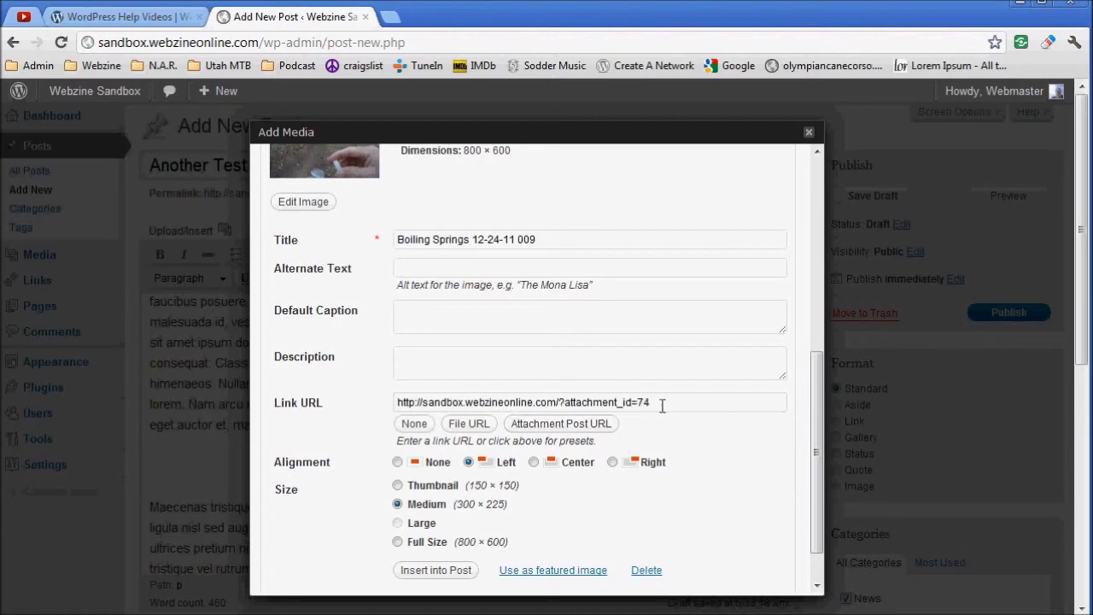
{"action": "left_click_drag", "start_coordinate": [661, 405], "coordinate": [388, 403]}
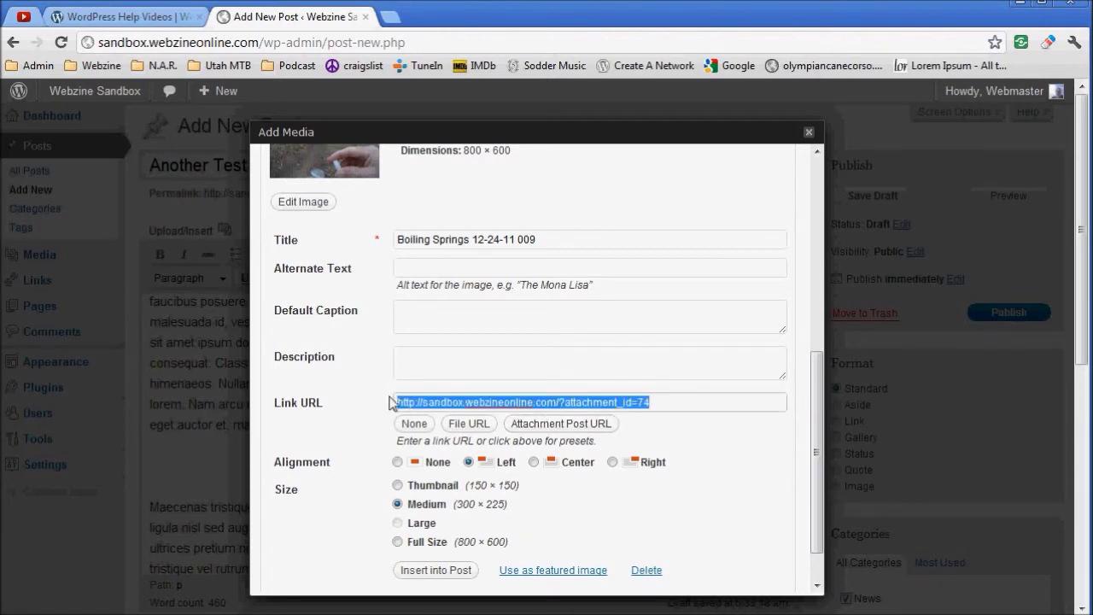
{"action": "left_click", "coordinate": [534, 463]}
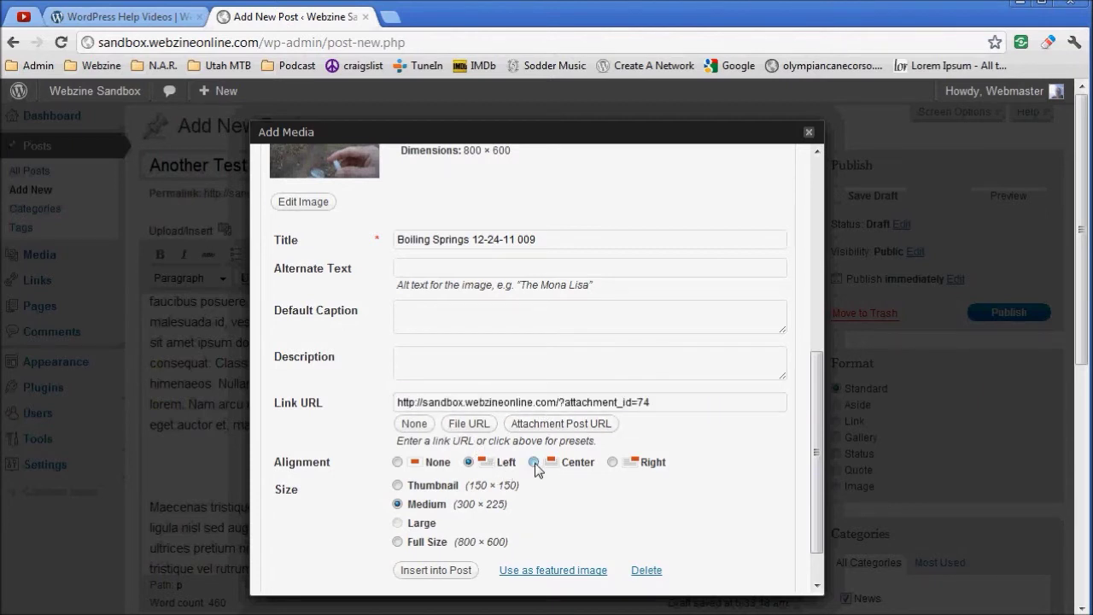
{"action": "left_click", "coordinate": [419, 543]}
{"action": "left_click", "coordinate": [437, 572]}
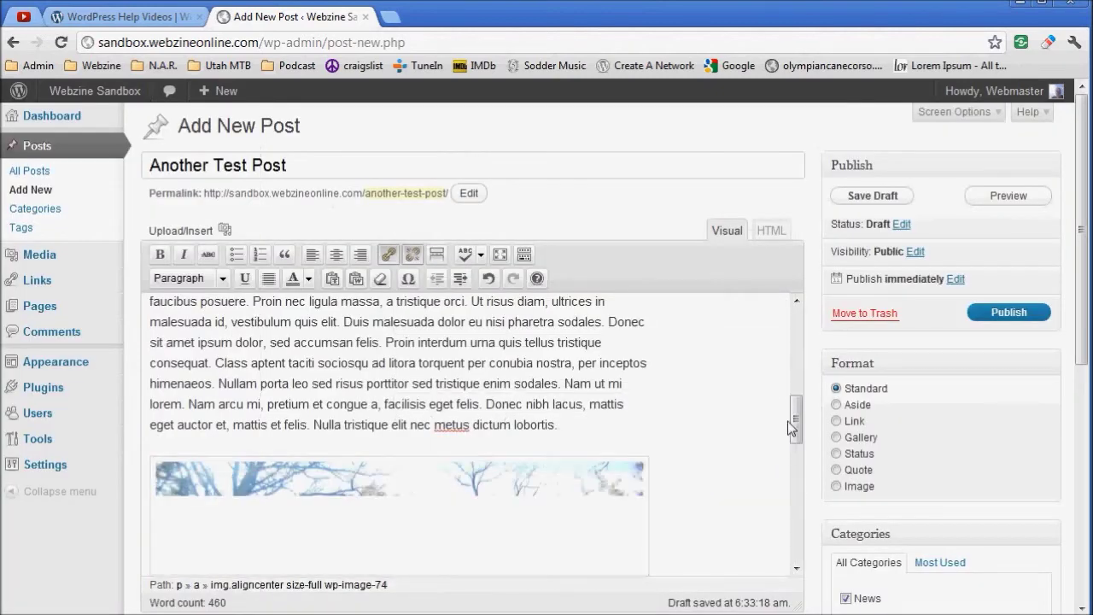
{"action": "left_click_drag", "start_coordinate": [792, 427], "coordinate": [785, 541]}
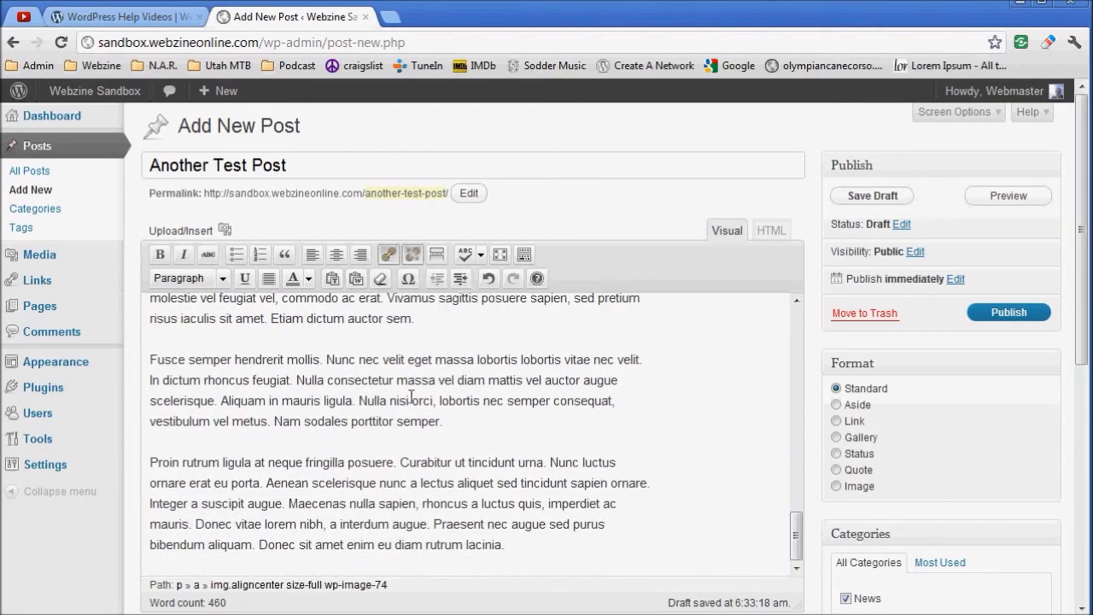
{"action": "left_click", "coordinate": [151, 363]}
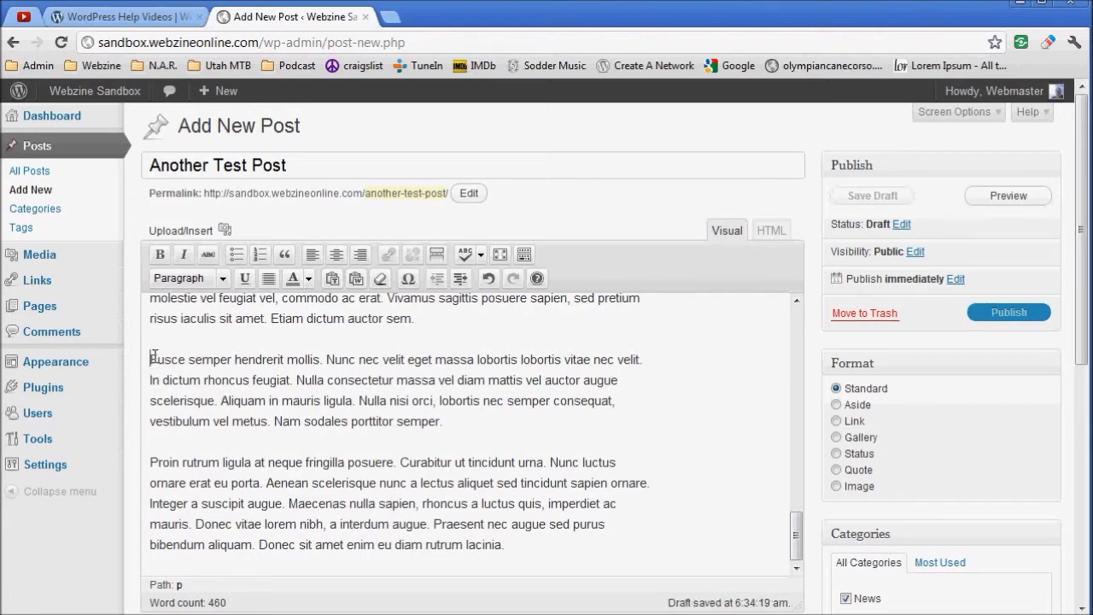
{"action": "left_click_drag", "start_coordinate": [150, 363], "coordinate": [158, 363]}
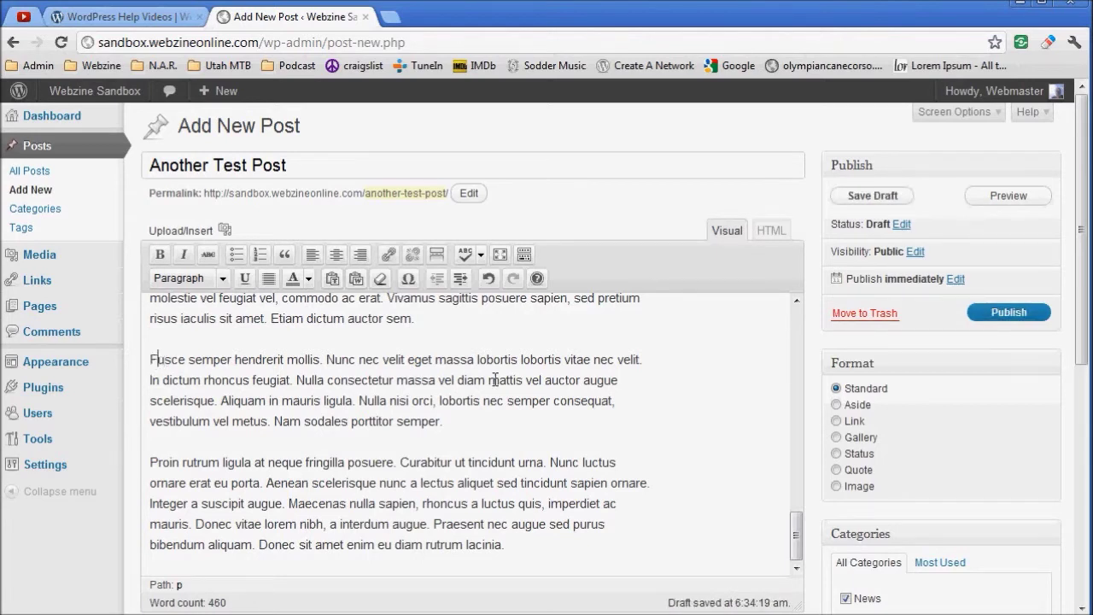
{"action": "left_click", "coordinate": [649, 373]}
{"action": "key", "text": "shift+Left"}
{"action": "key", "text": "shift+Left"}
{"action": "key", "text": "shift+Left"}
{"action": "key", "text": "shift+Left"}
{"action": "key", "text": "shift+Left"}
{"action": "key", "text": "shift+Left"}
{"action": "key", "text": "shift+Left"}
{"action": "key", "text": "shift+Left"}
{"action": "key", "text": "shift+Left"}
{"action": "key", "text": "shift+Right"}
{"action": "key", "text": "shift+Right"}
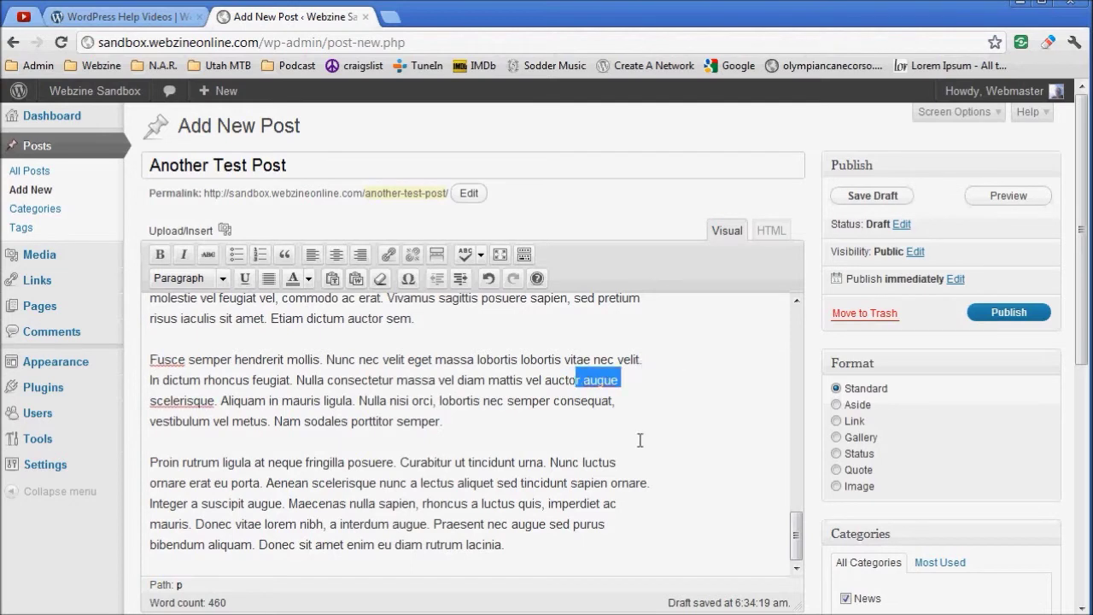
{"action": "left_click", "coordinate": [149, 360]}
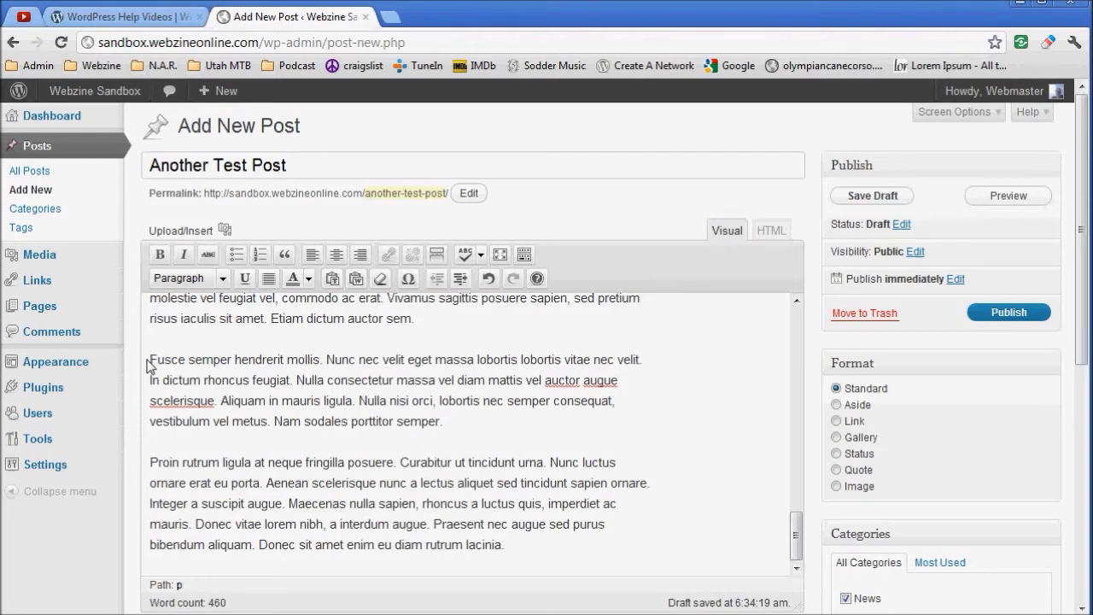
{"action": "left_click", "coordinate": [224, 231]}
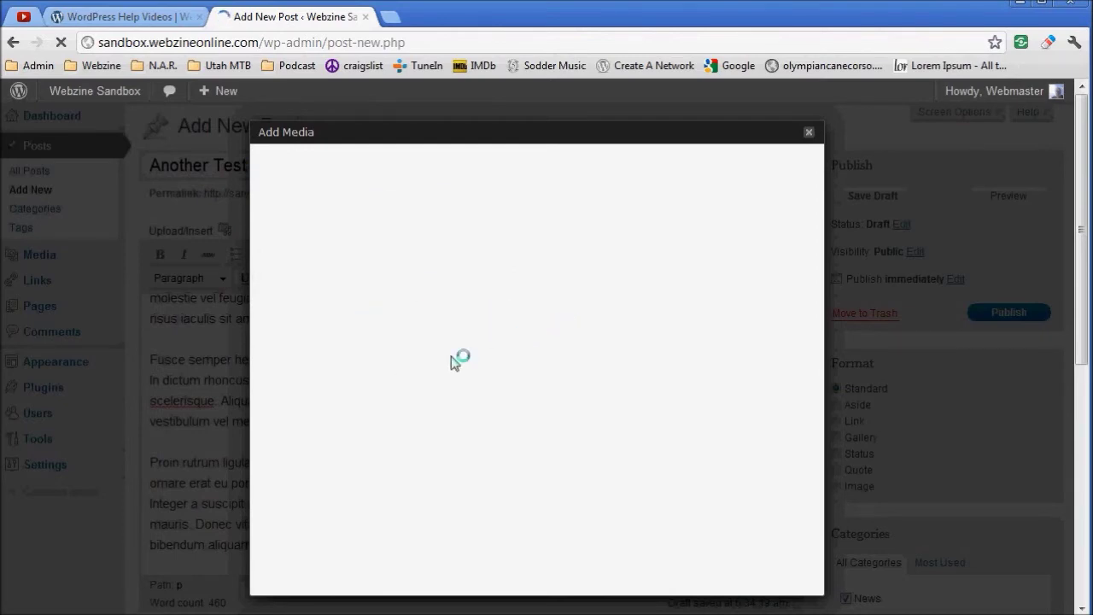
Upload photo 015, link it to its file URL, and insert it right-aligned at Medium size.
{"action": "left_click", "coordinate": [520, 339]}
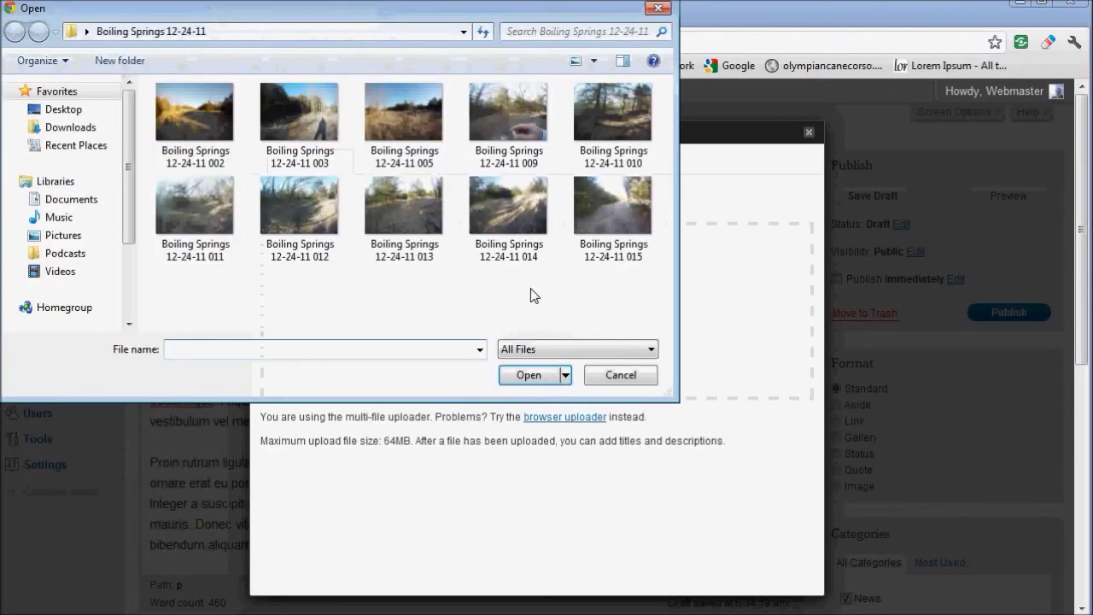
{"action": "double_click", "coordinate": [593, 217]}
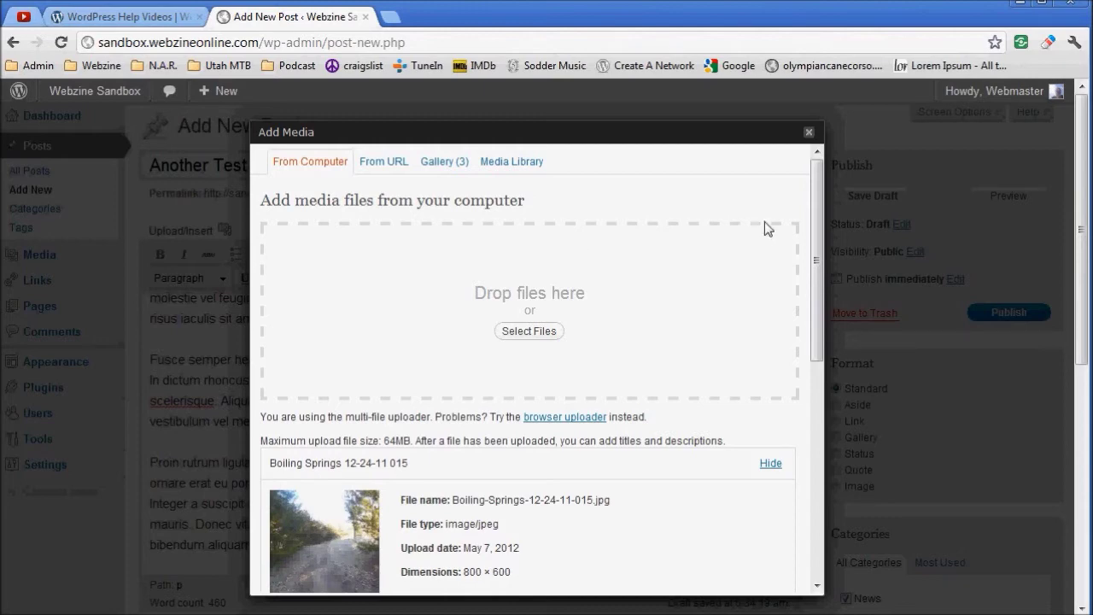
{"action": "left_click_drag", "start_coordinate": [813, 209], "coordinate": [808, 400]}
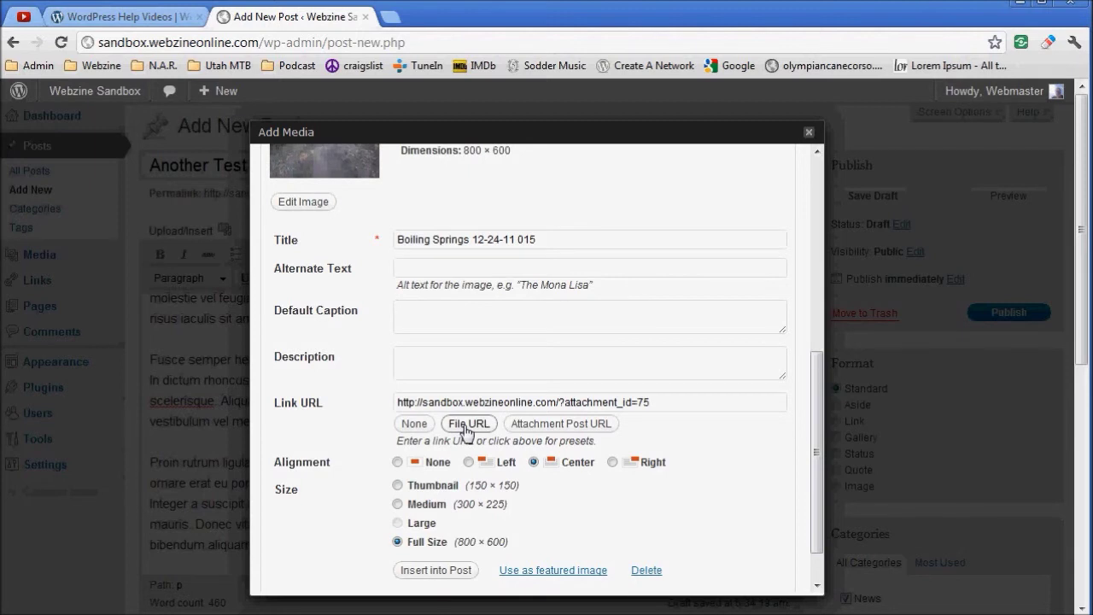
{"action": "left_click", "coordinate": [467, 424]}
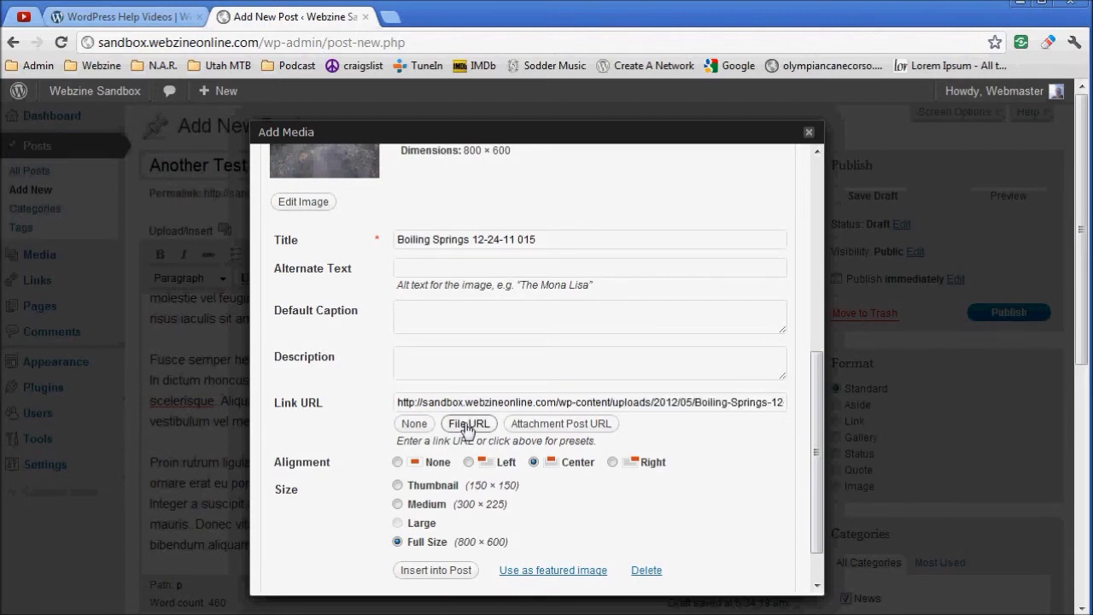
{"action": "scroll", "coordinate": [679, 498], "scroll_direction": "down", "scroll_amount": 1}
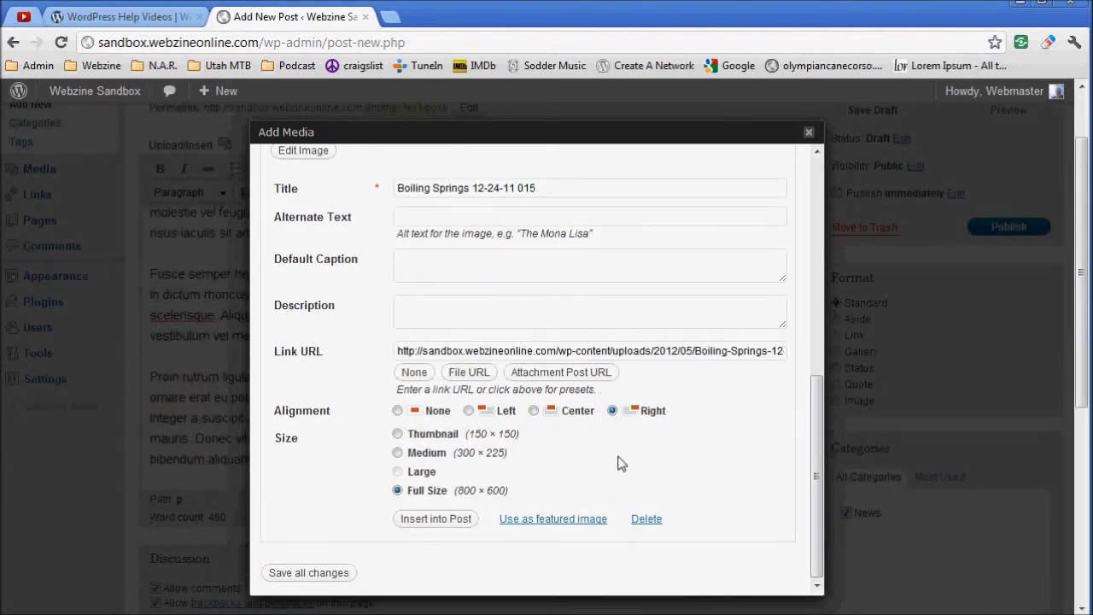
{"action": "left_click", "coordinate": [419, 457]}
{"action": "left_click", "coordinate": [436, 519]}
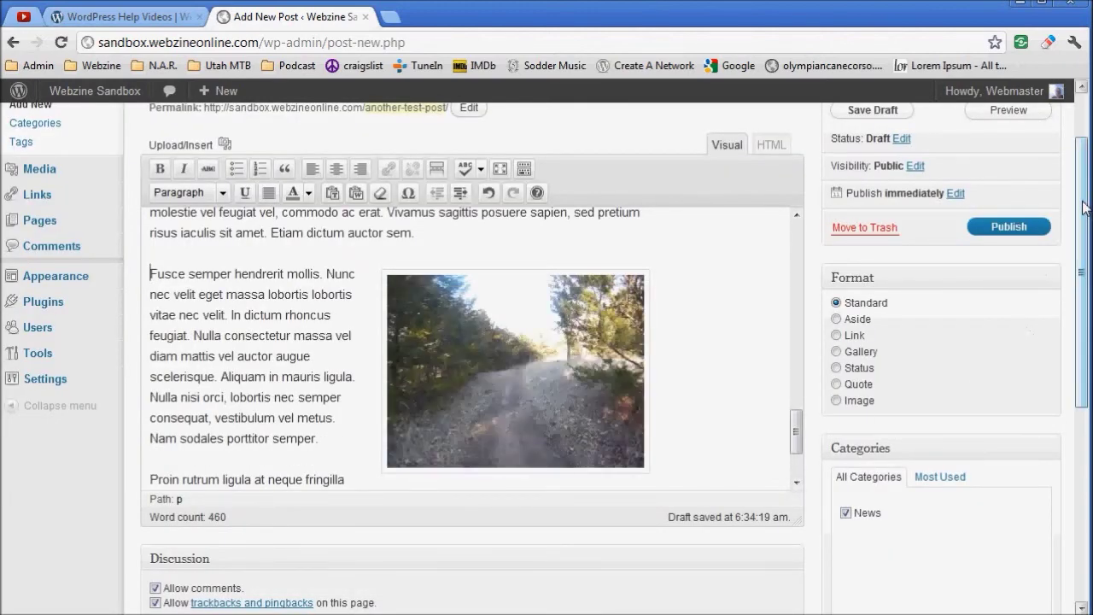
{"action": "scroll", "coordinate": [1083, 207], "scroll_direction": "up", "scroll_amount": 2}
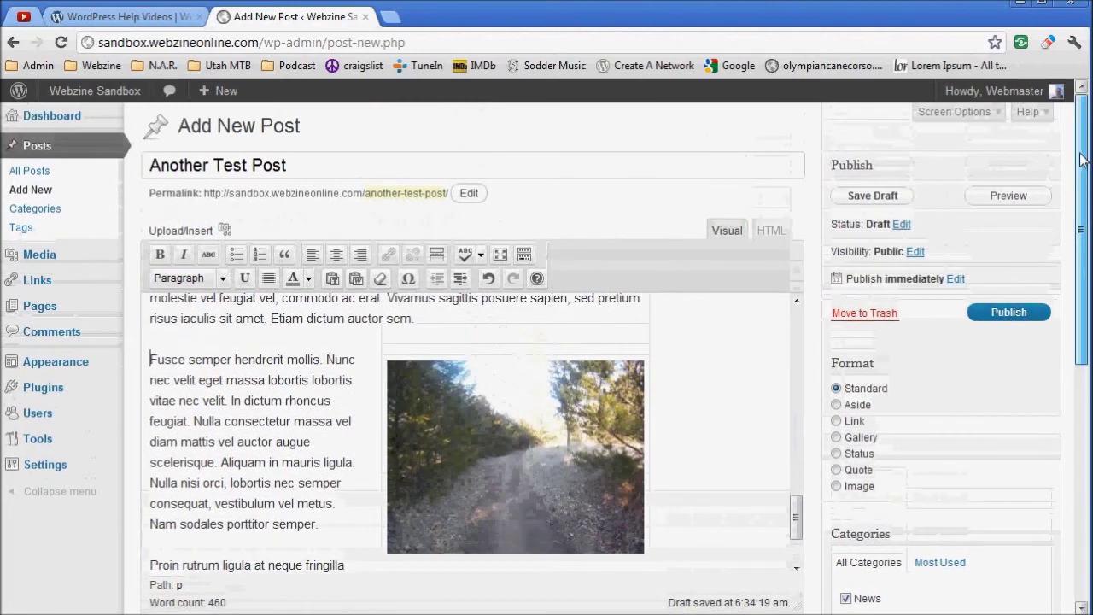
Save the draft and open its preview in a new tab.
{"action": "left_click", "coordinate": [860, 200]}
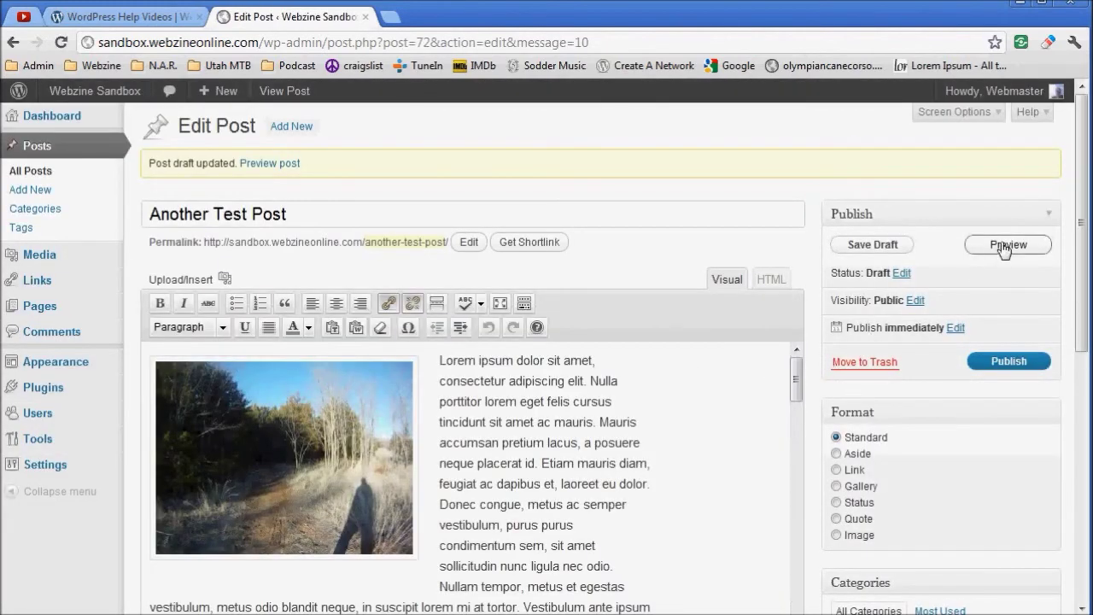
{"action": "left_click", "coordinate": [261, 168]}
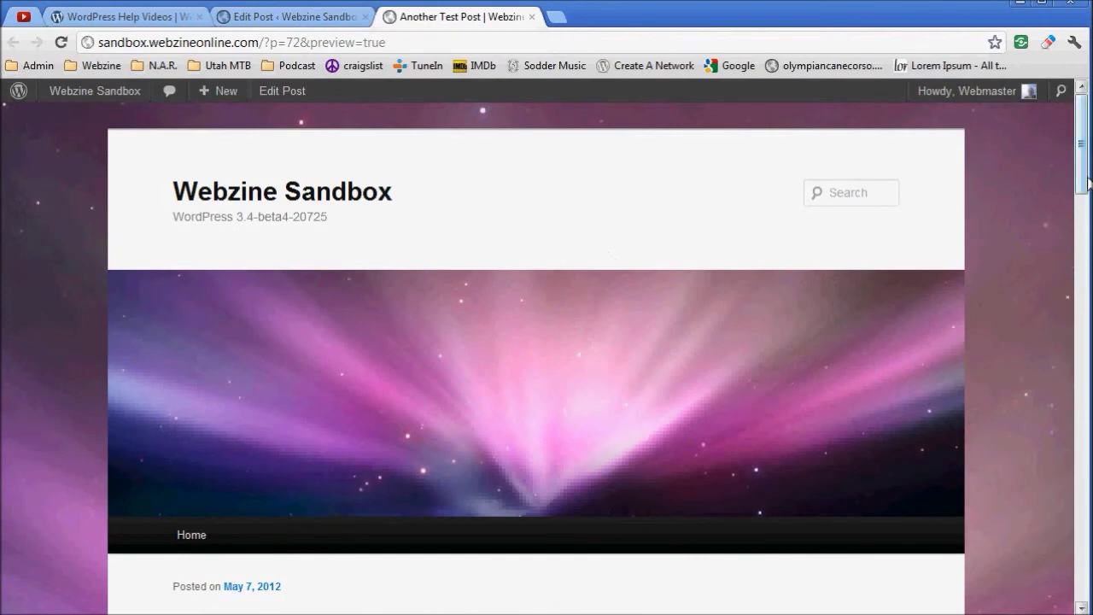
View a photo in the lightbox, close it, then open the centred photo's attachment page.
{"action": "left_click_drag", "start_coordinate": [1084, 154], "coordinate": [1071, 253]}
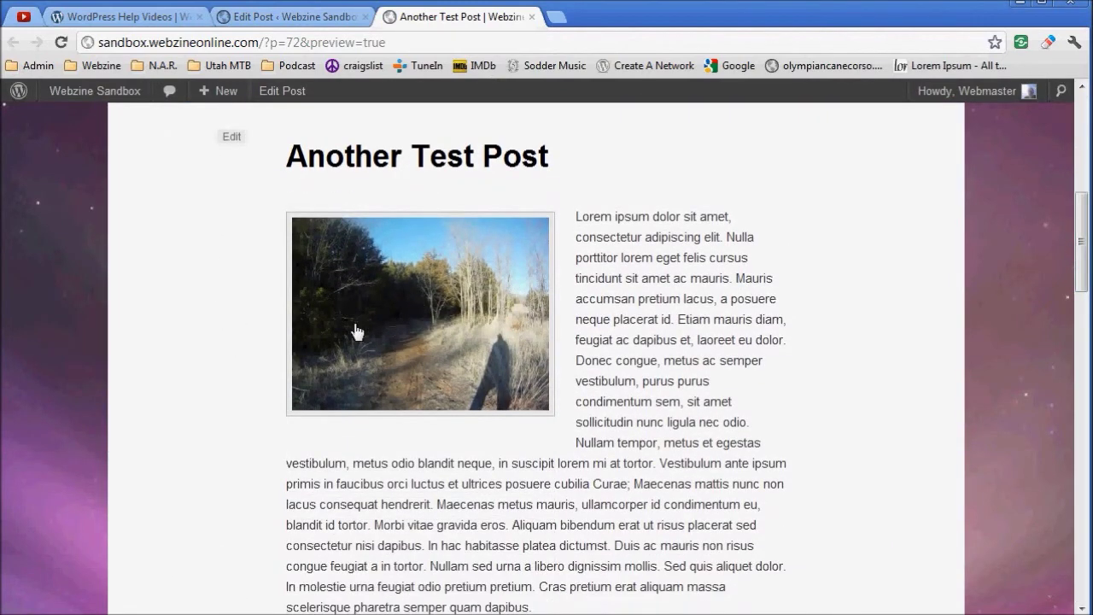
{"action": "left_click", "coordinate": [393, 303]}
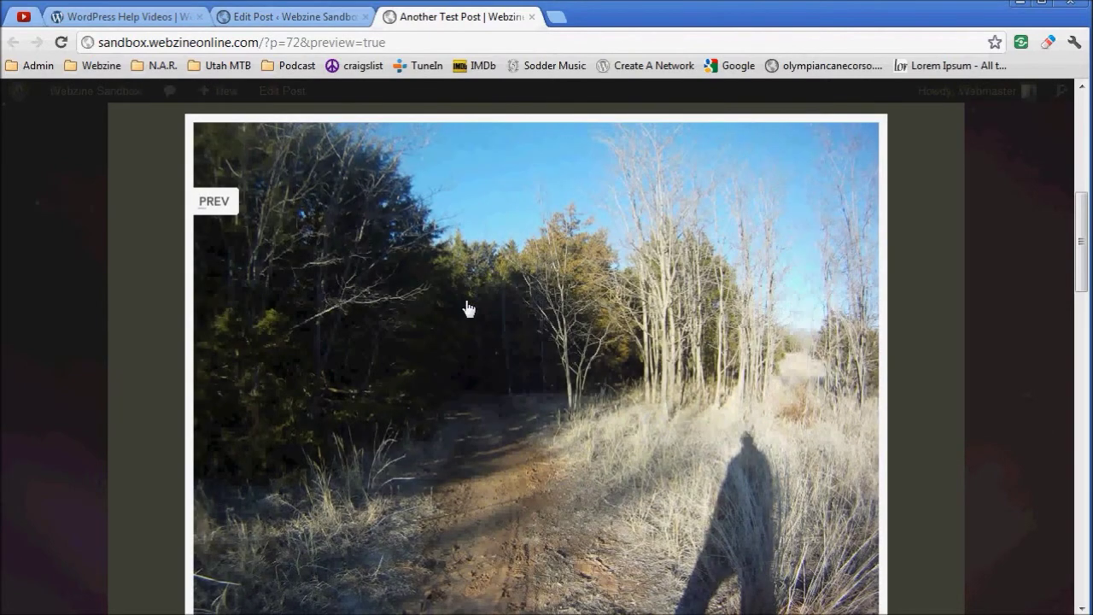
{"action": "left_click_drag", "start_coordinate": [1082, 237], "coordinate": [1081, 298]}
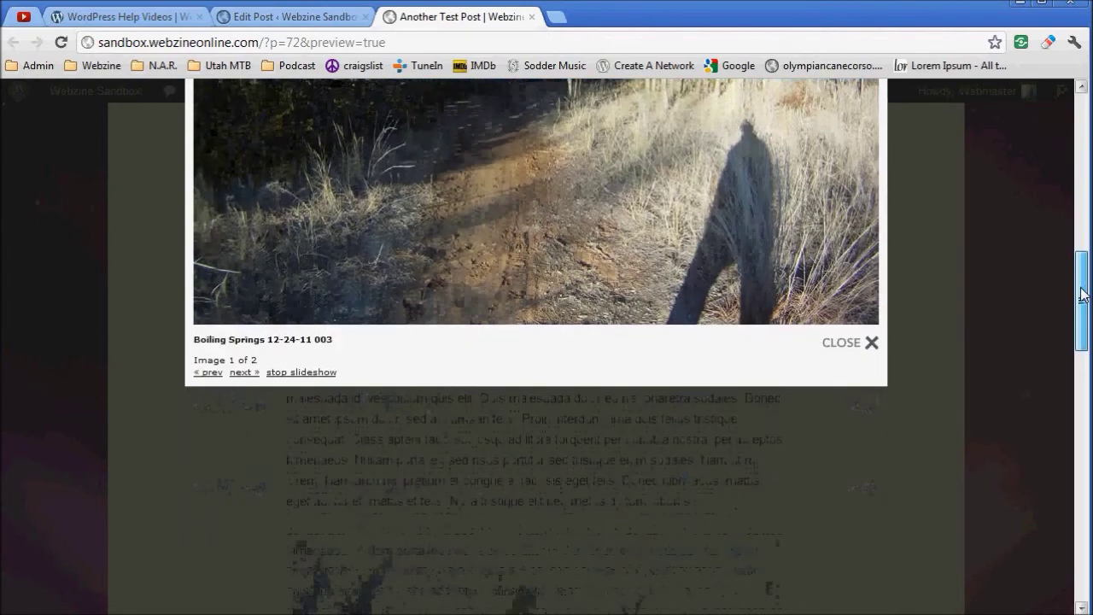
{"action": "left_click", "coordinate": [966, 343]}
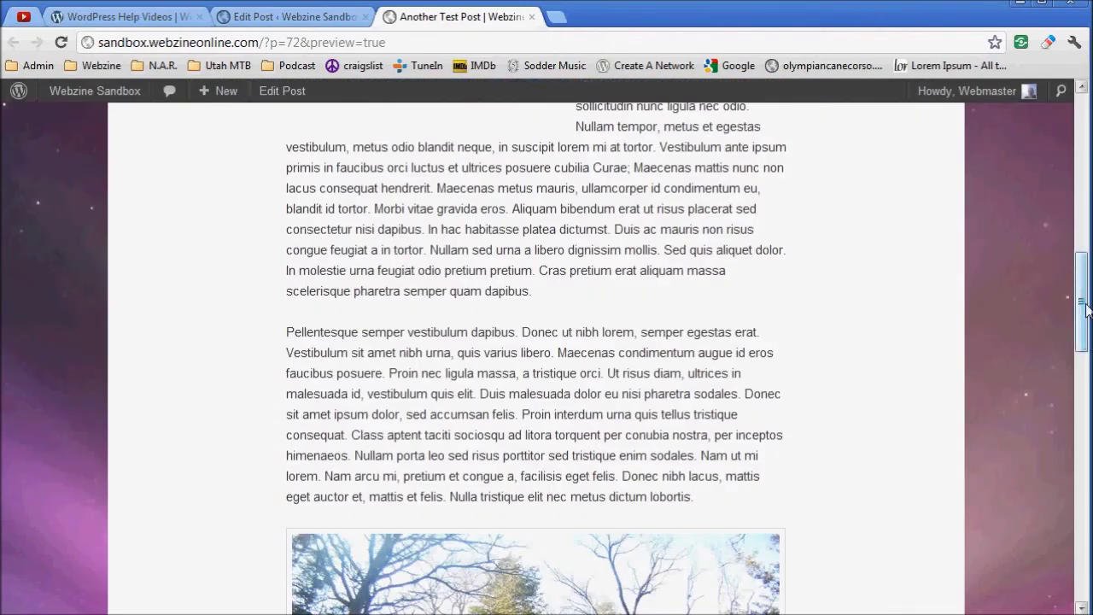
{"action": "left_click_drag", "start_coordinate": [1082, 312], "coordinate": [1081, 383]}
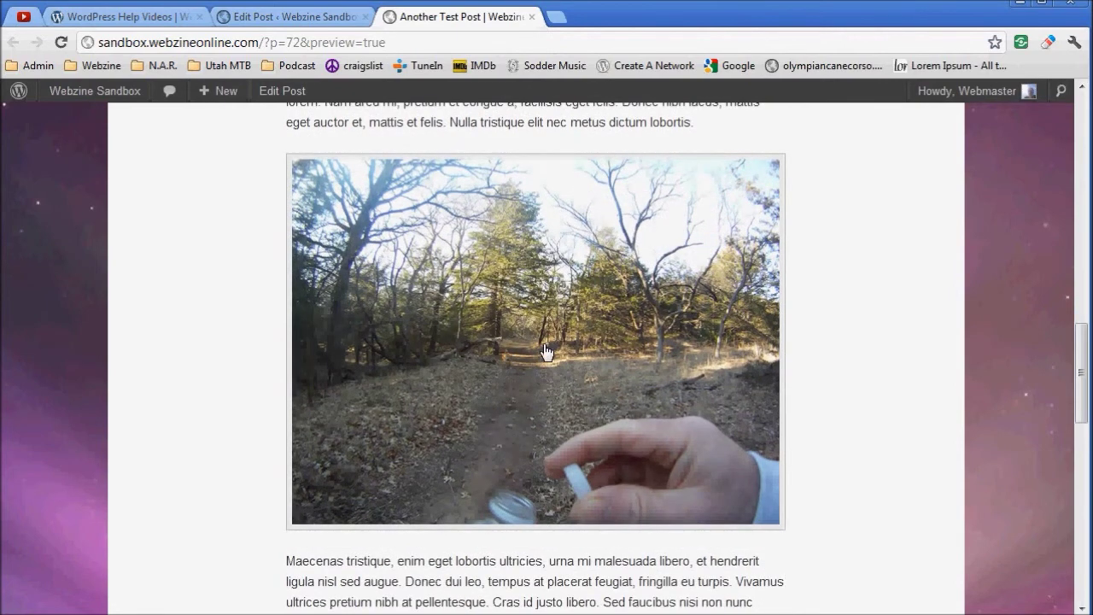
{"action": "left_click", "coordinate": [545, 345]}
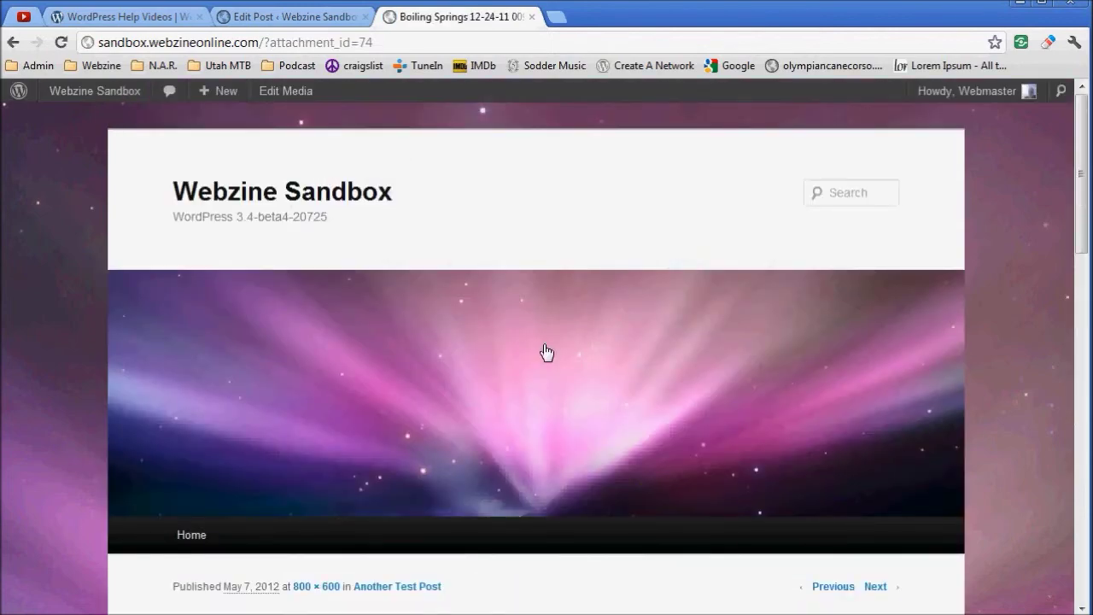
Go back from the page to the Another Test Post preview.
{"action": "scroll", "coordinate": [546, 353], "scroll_direction": "down", "scroll_amount": 3}
{"action": "scroll", "coordinate": [546, 351], "scroll_direction": "down", "scroll_amount": 1}
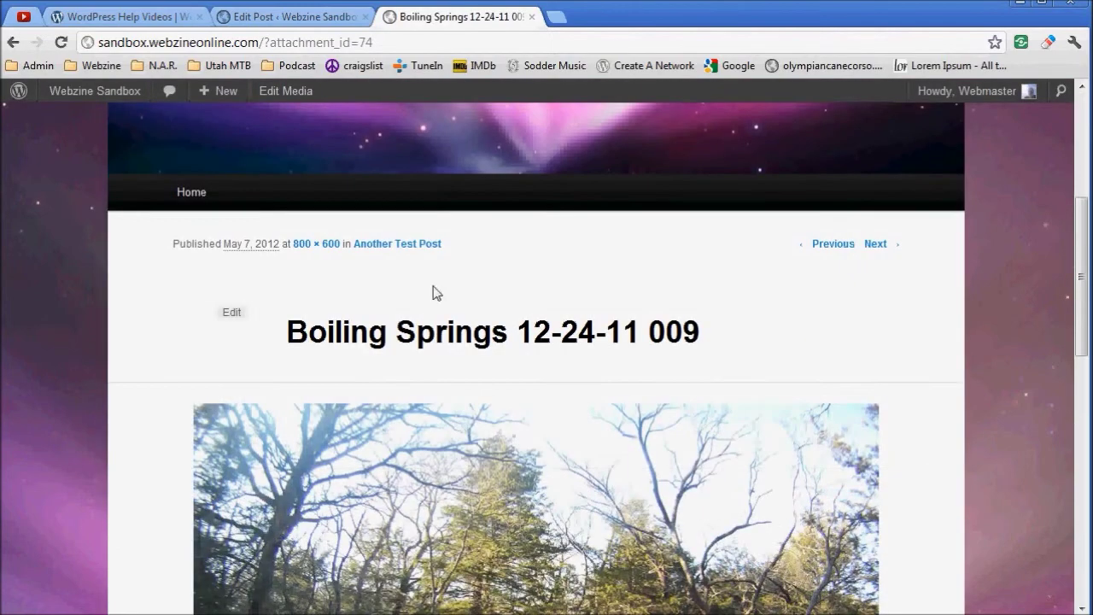
{"action": "scroll", "coordinate": [547, 273], "scroll_direction": "down", "scroll_amount": 4}
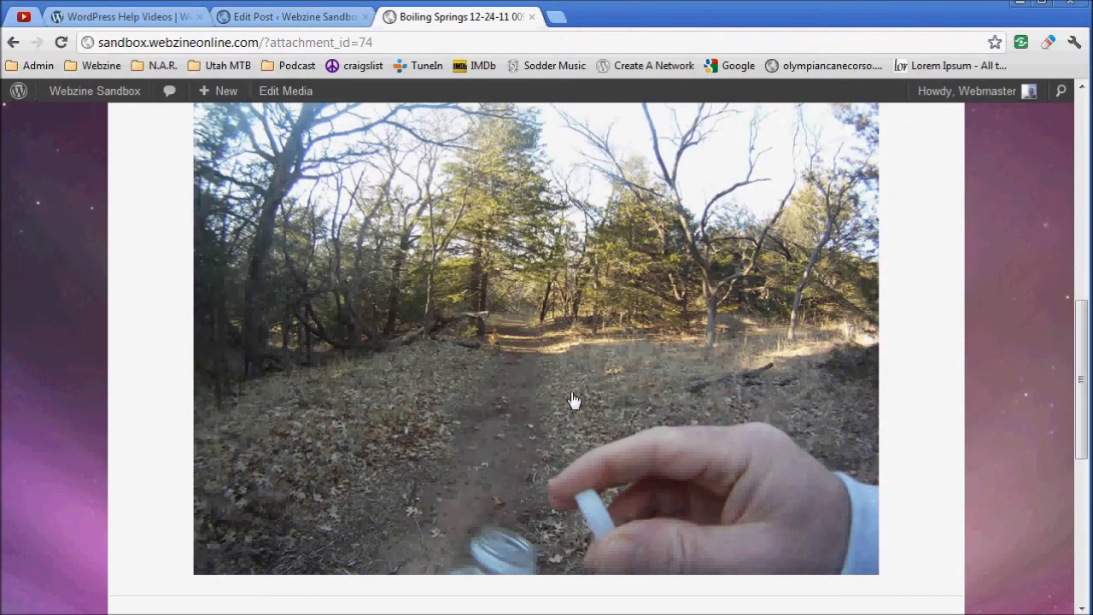
{"action": "scroll", "coordinate": [571, 398], "scroll_direction": "down", "scroll_amount": 3}
{"action": "scroll", "coordinate": [570, 398], "scroll_direction": "down", "scroll_amount": 3}
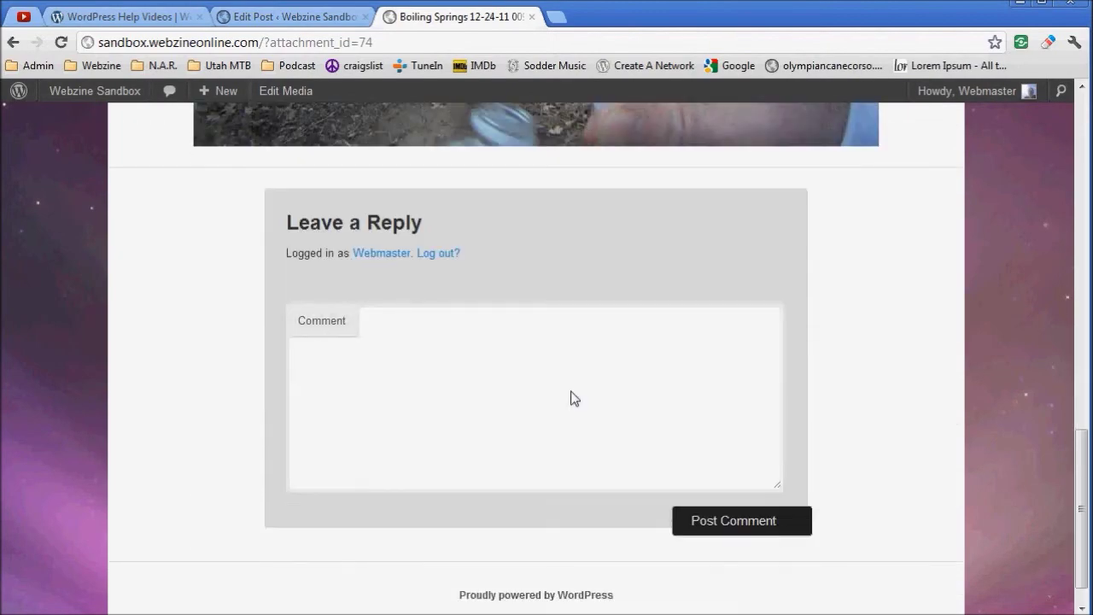
{"action": "scroll", "coordinate": [570, 398], "scroll_direction": "up", "scroll_amount": 11}
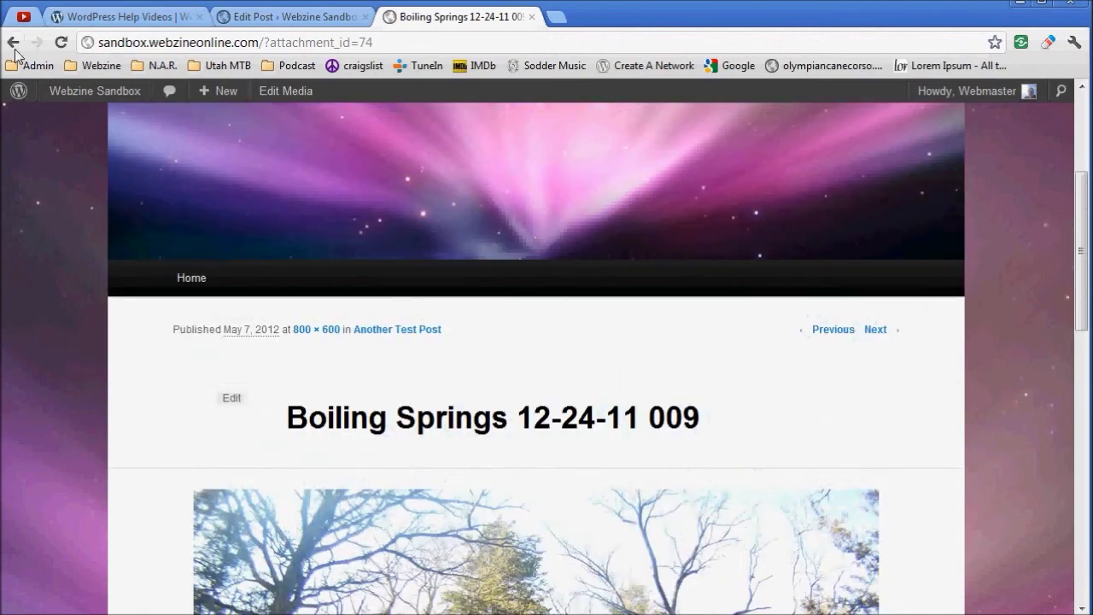
{"action": "left_click", "coordinate": [13, 42]}
{"action": "scroll", "coordinate": [653, 357], "scroll_direction": "down", "scroll_amount": 6}
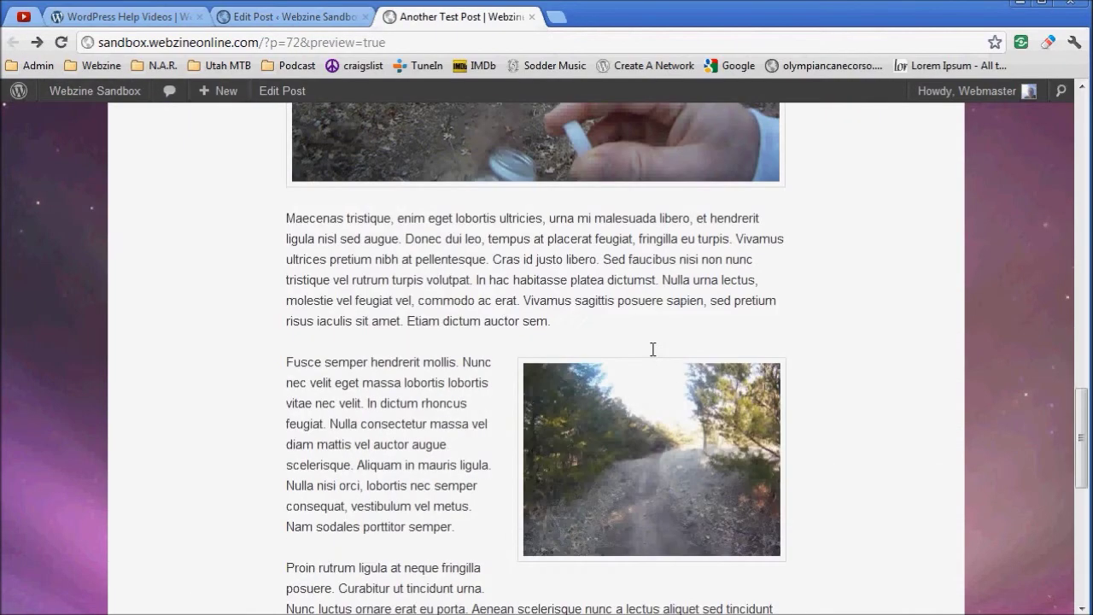
{"action": "scroll", "coordinate": [478, 329], "scroll_direction": "up", "scroll_amount": 1}
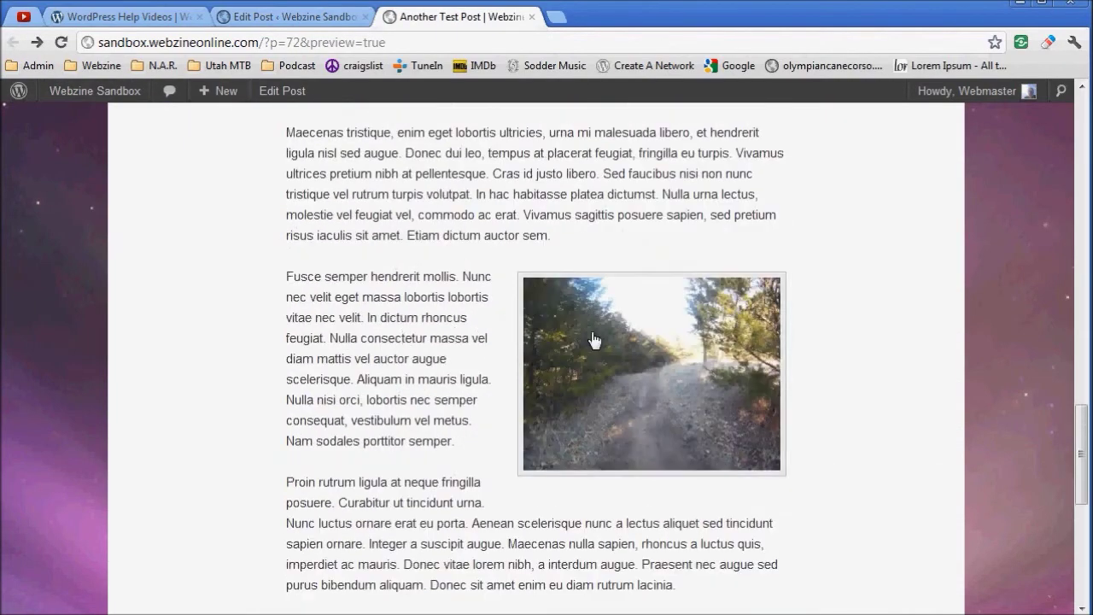
Enlarge the right-aligned trail photo in a lightbox, close it, and return to the editor.
{"action": "left_click", "coordinate": [636, 387]}
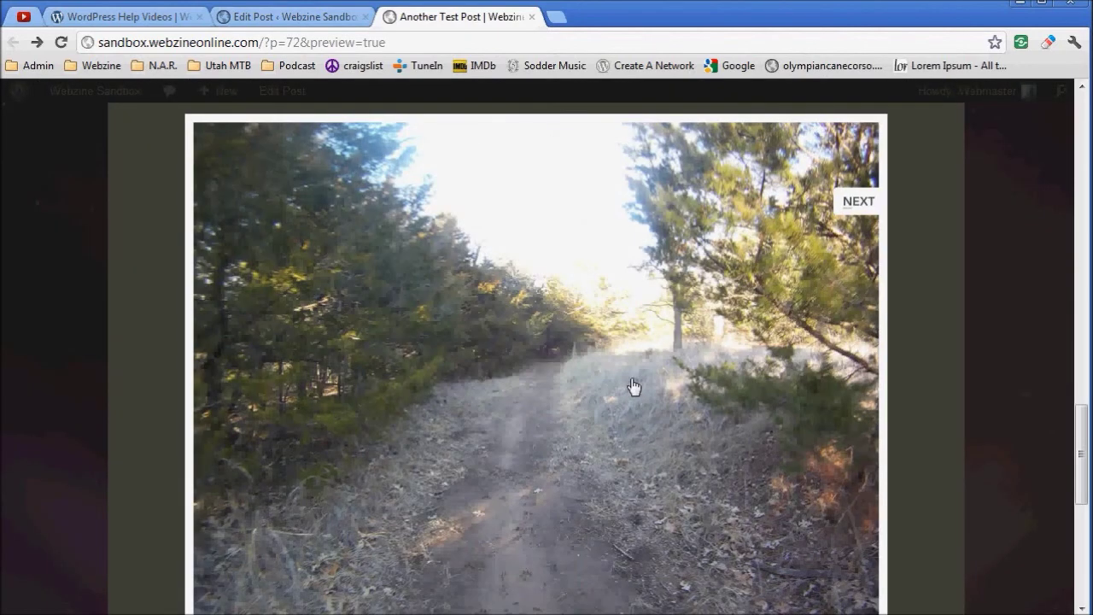
{"action": "left_click", "coordinate": [938, 308]}
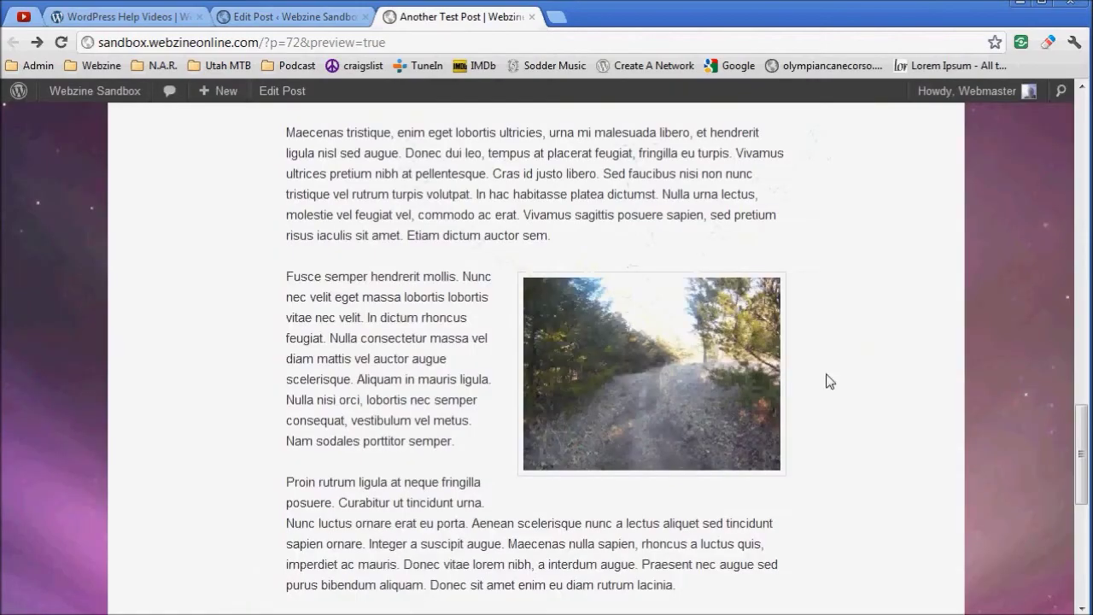
{"action": "scroll", "coordinate": [808, 336], "scroll_direction": "down", "scroll_amount": 3}
{"action": "scroll", "coordinate": [808, 336], "scroll_direction": "down", "scroll_amount": 2}
{"action": "scroll", "coordinate": [810, 337], "scroll_direction": "up", "scroll_amount": 10}
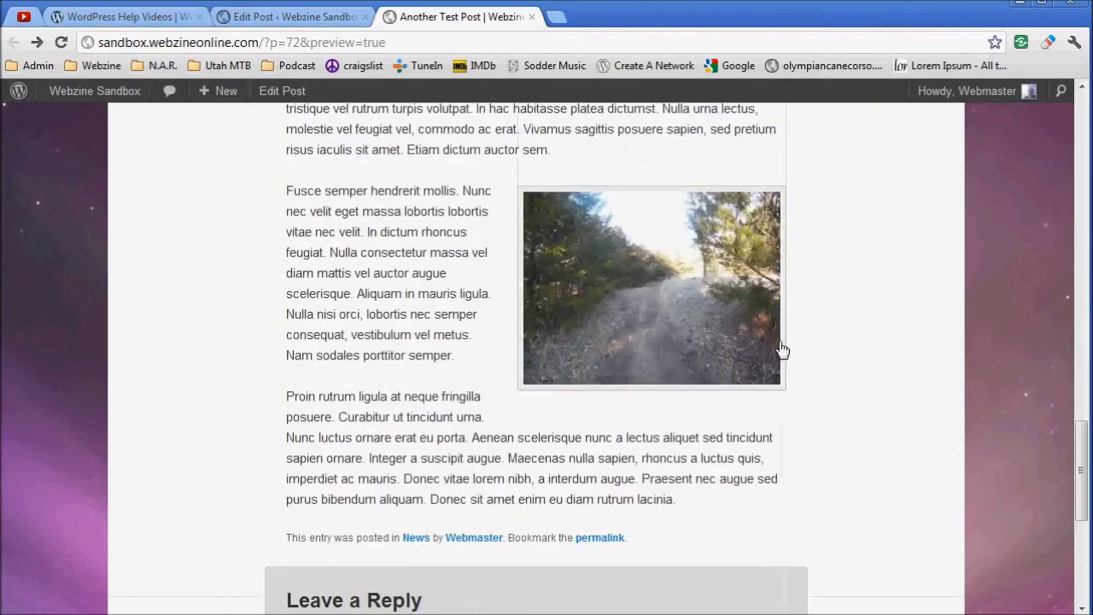
{"action": "scroll", "coordinate": [669, 356], "scroll_direction": "up", "scroll_amount": 10}
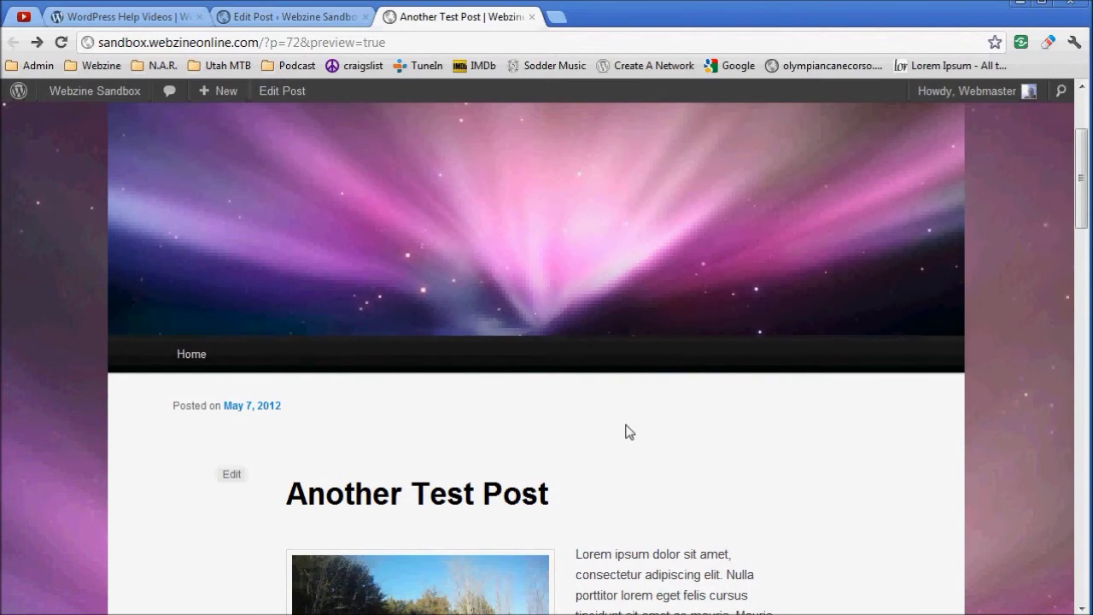
{"action": "left_click", "coordinate": [300, 17]}
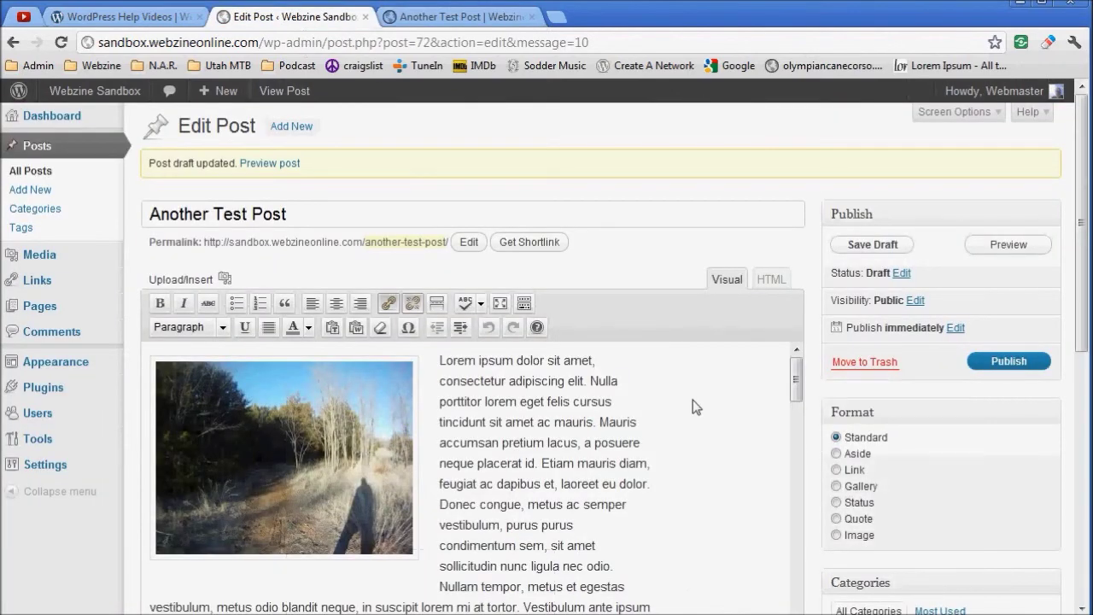
Add the tags Test and Having Fun in the post's Tags box.
{"action": "scroll", "coordinate": [761, 402], "scroll_direction": "down", "scroll_amount": 3}
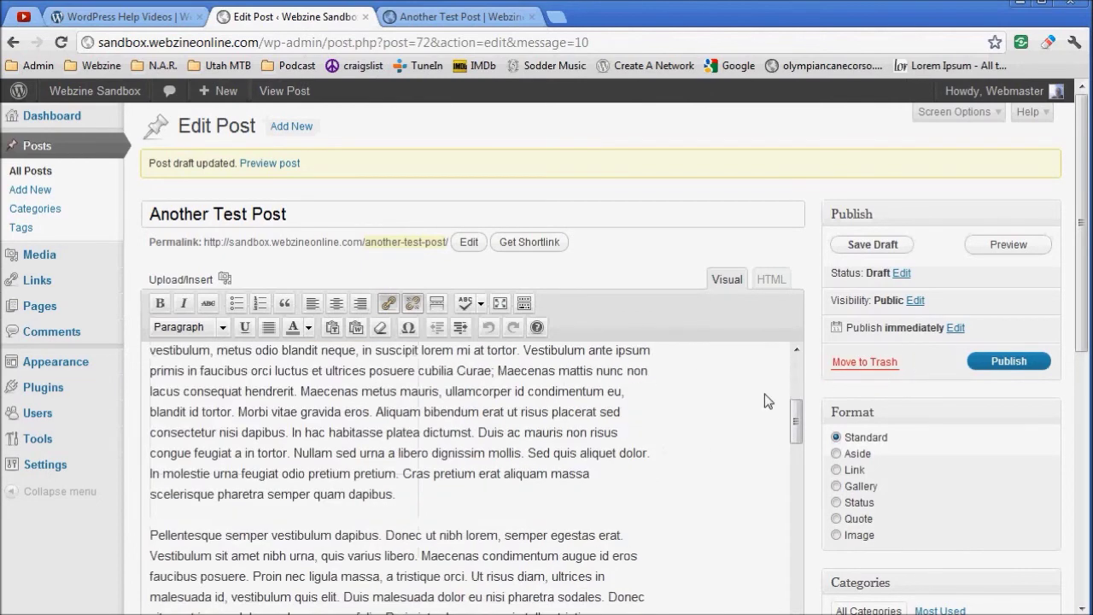
{"action": "scroll", "coordinate": [898, 453], "scroll_direction": "down", "scroll_amount": 4}
{"action": "scroll", "coordinate": [888, 369], "scroll_direction": "down", "scroll_amount": 3}
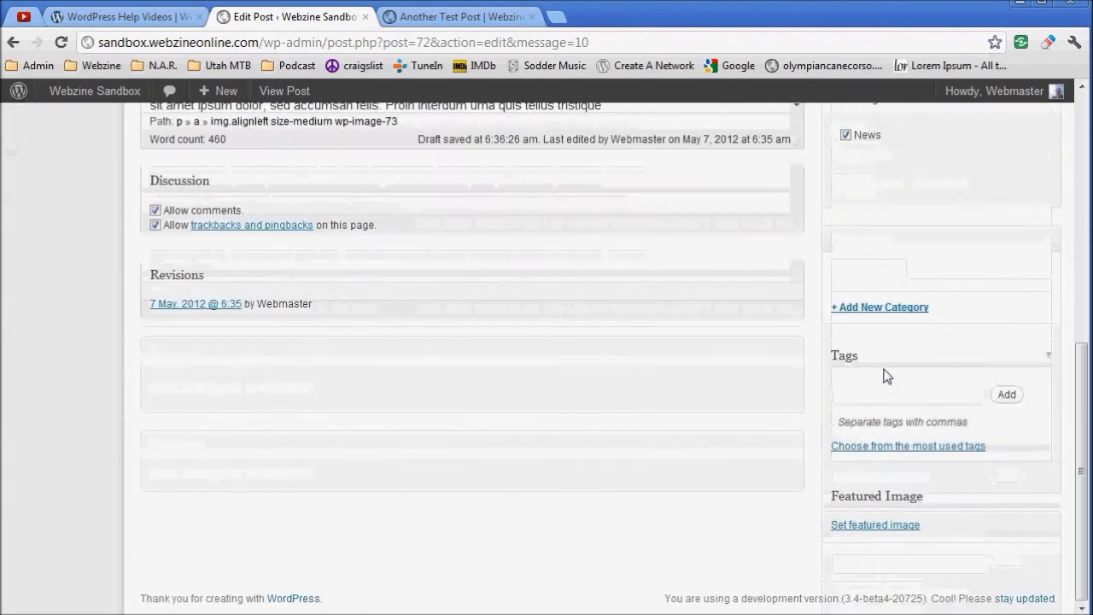
{"action": "left_click", "coordinate": [857, 394]}
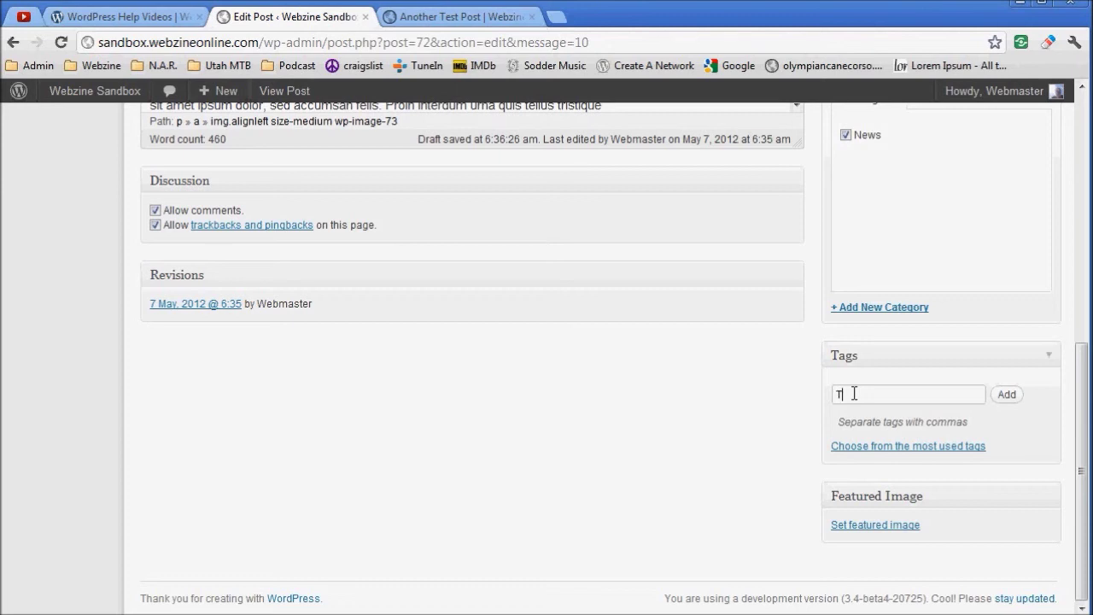
{"action": "type", "text": "es"}
{"action": "type", "text": "Having Fun,"}
{"action": "scroll", "coordinate": [896, 376], "scroll_direction": "up", "scroll_amount": 8}
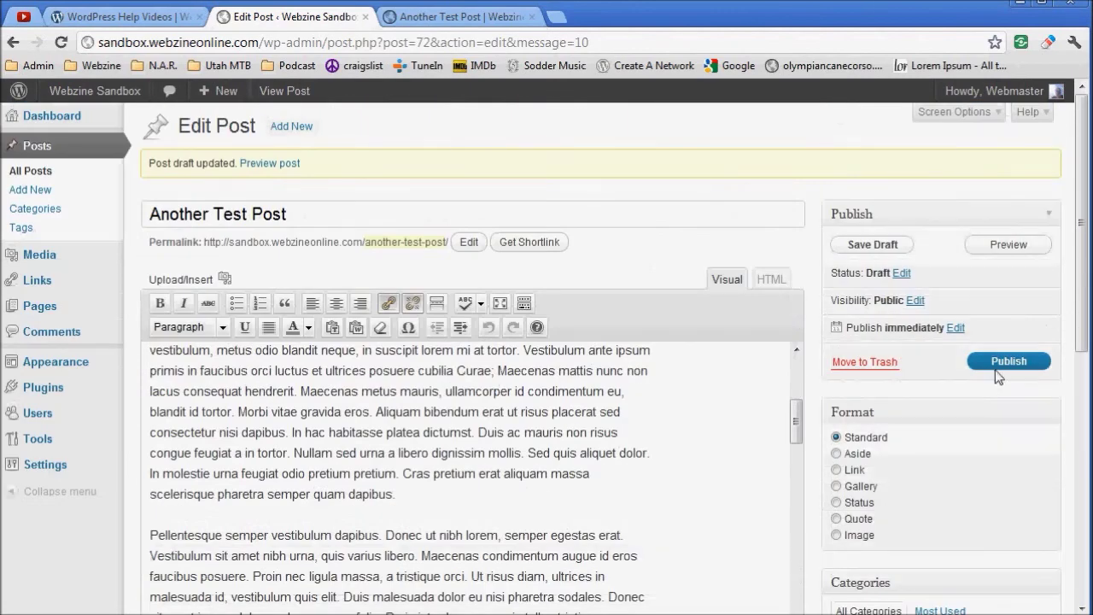
Publish Another Test Post with its tags and scroll through the live post.
{"action": "left_click", "coordinate": [1001, 363]}
{"action": "left_click", "coordinate": [1000, 364]}
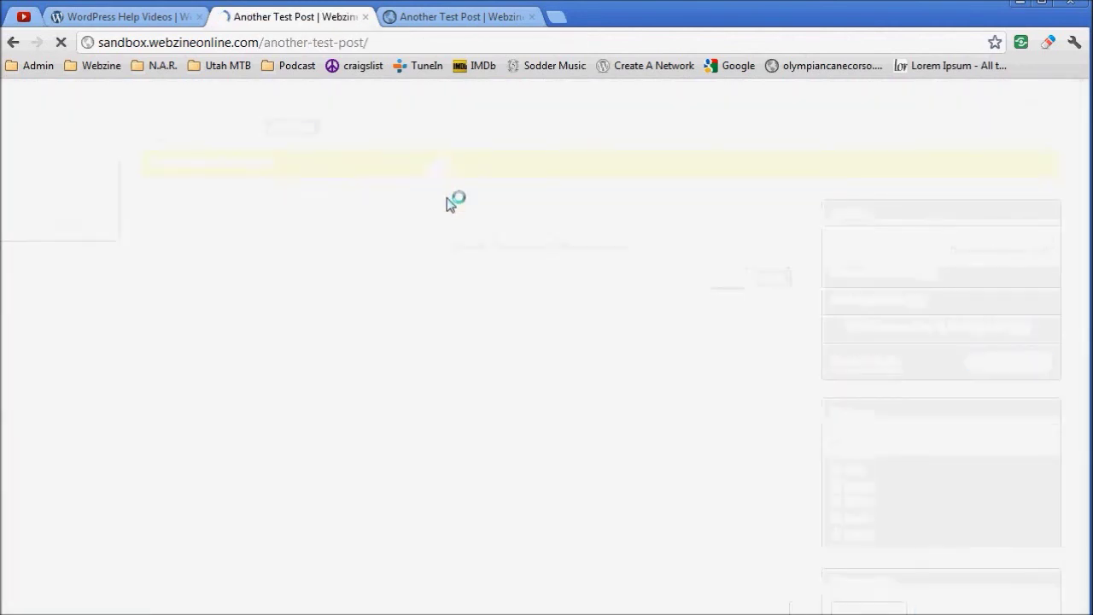
{"action": "scroll", "coordinate": [871, 378], "scroll_direction": "down", "scroll_amount": 4}
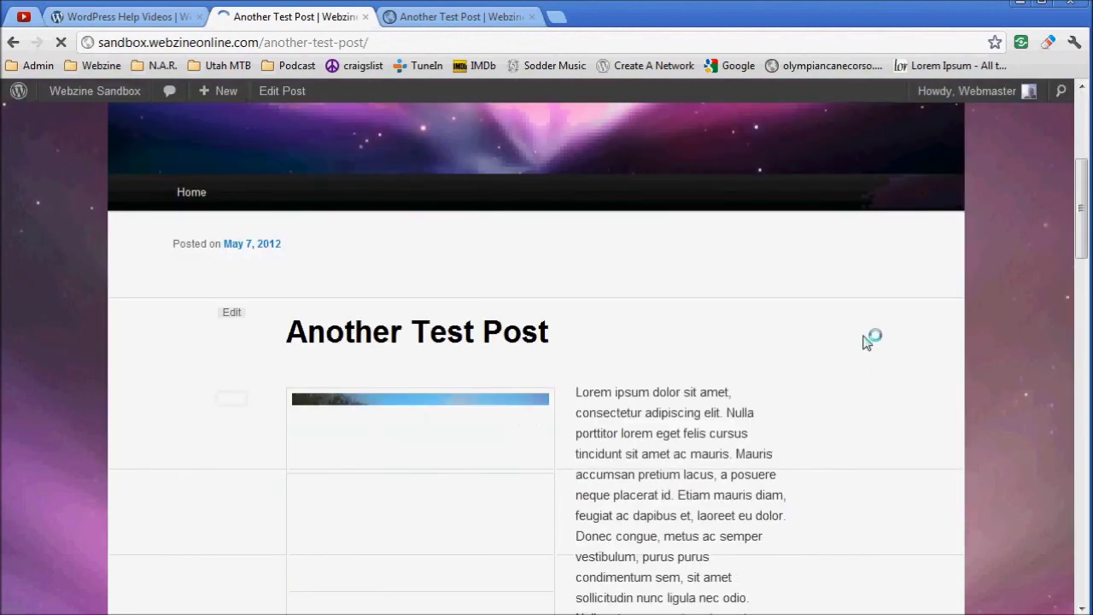
{"action": "scroll", "coordinate": [869, 336], "scroll_direction": "down", "scroll_amount": 3}
{"action": "scroll", "coordinate": [864, 320], "scroll_direction": "down", "scroll_amount": 5}
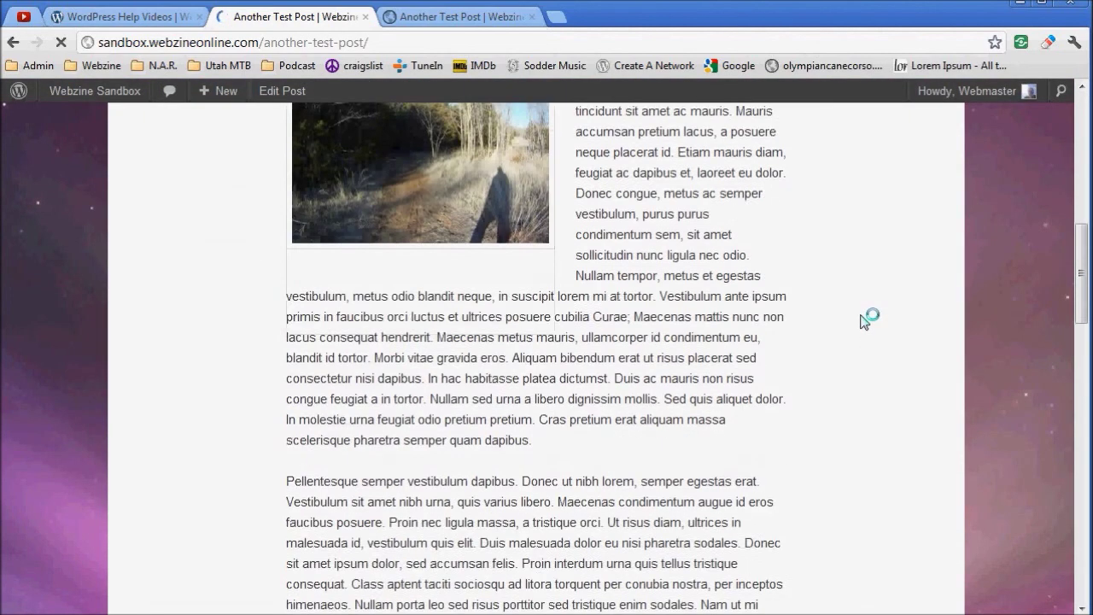
{"action": "scroll", "coordinate": [864, 320], "scroll_direction": "down", "scroll_amount": 6}
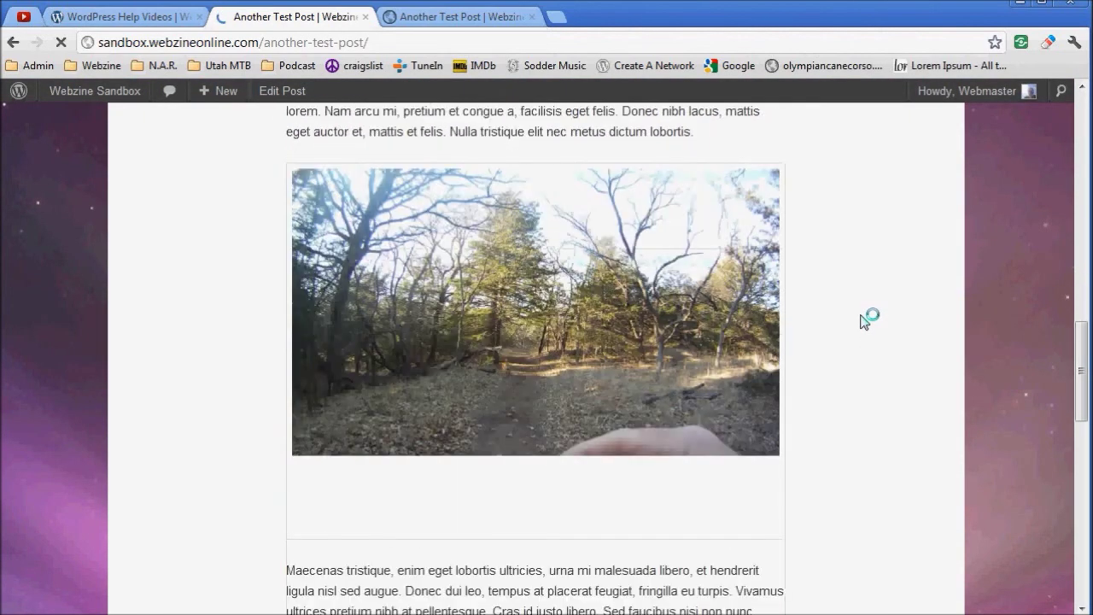
{"action": "scroll", "coordinate": [864, 321], "scroll_direction": "down", "scroll_amount": 1}
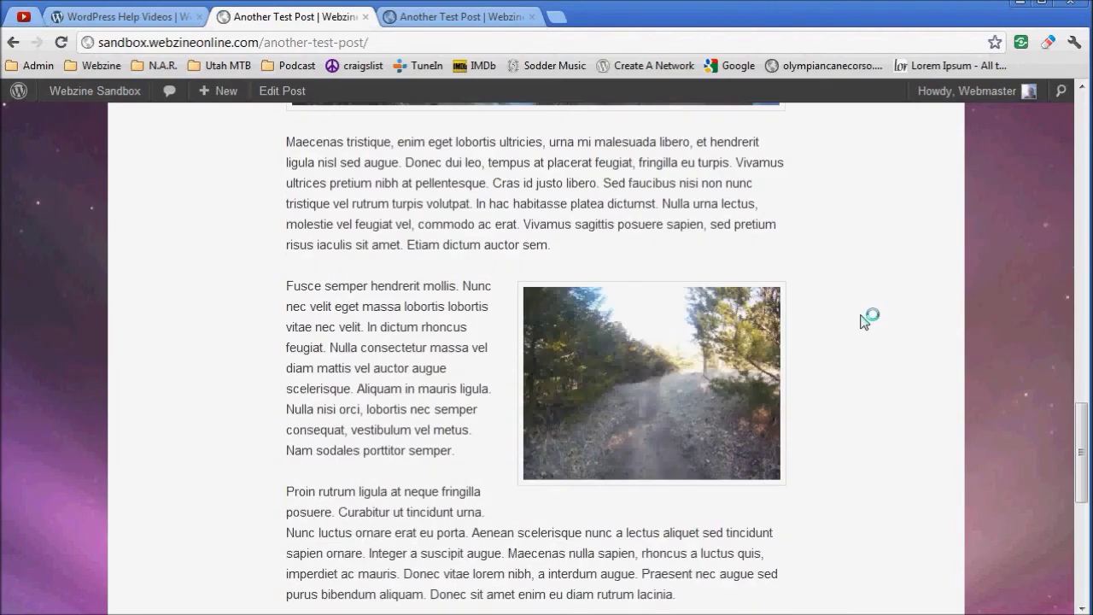
Check that the right- and left-aligned photos enlarge and close in a lightbox.
{"action": "left_click", "coordinate": [654, 369]}
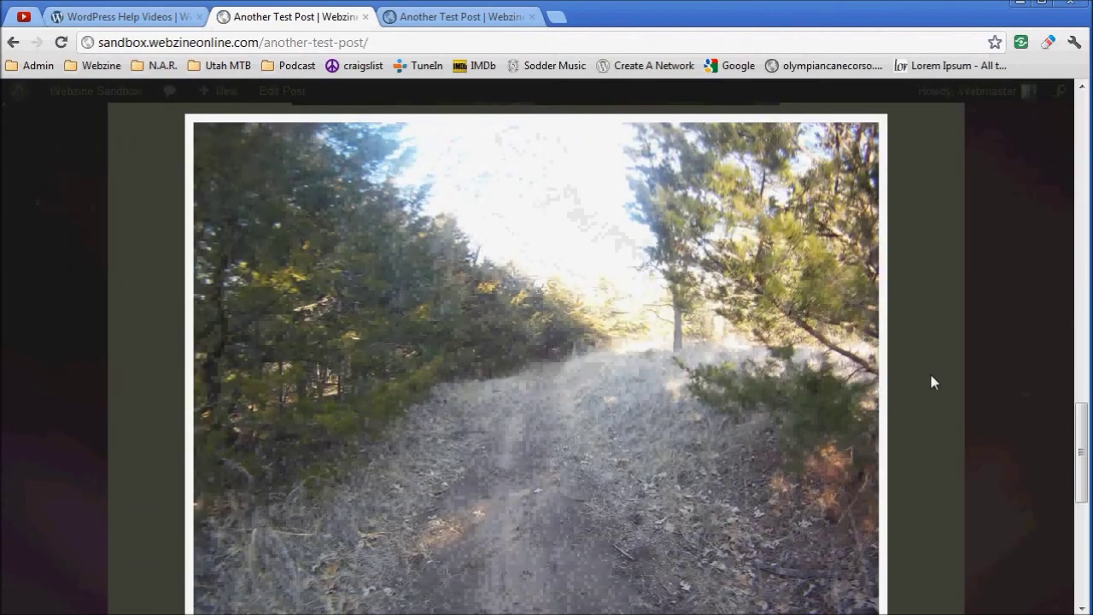
{"action": "left_click", "coordinate": [929, 380]}
{"action": "scroll", "coordinate": [901, 319], "scroll_direction": "up", "scroll_amount": 3}
{"action": "scroll", "coordinate": [902, 320], "scroll_direction": "up", "scroll_amount": 8}
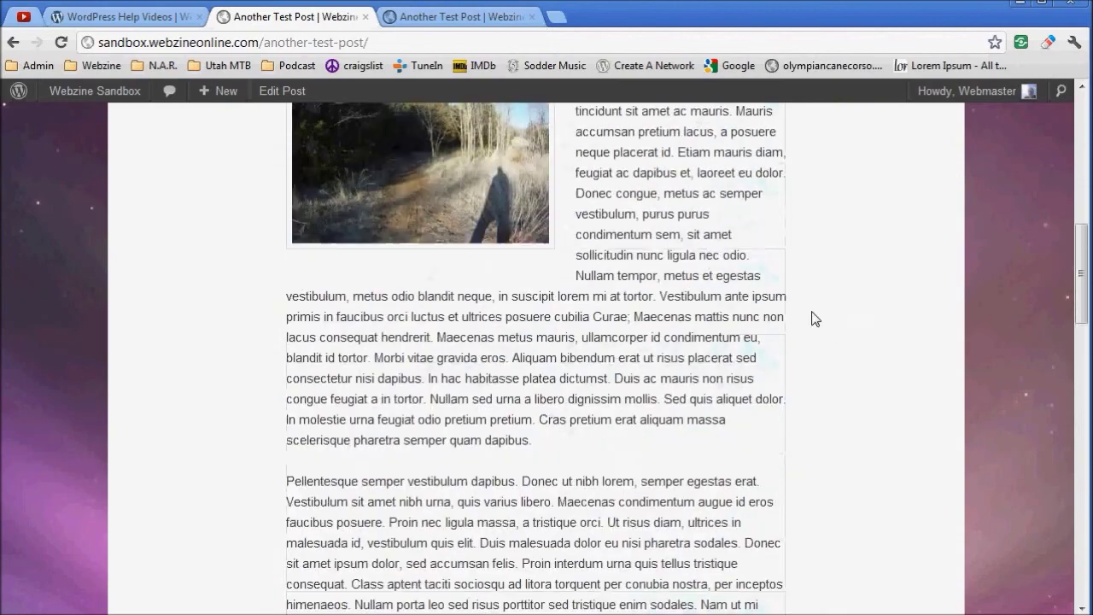
{"action": "left_click", "coordinate": [421, 245]}
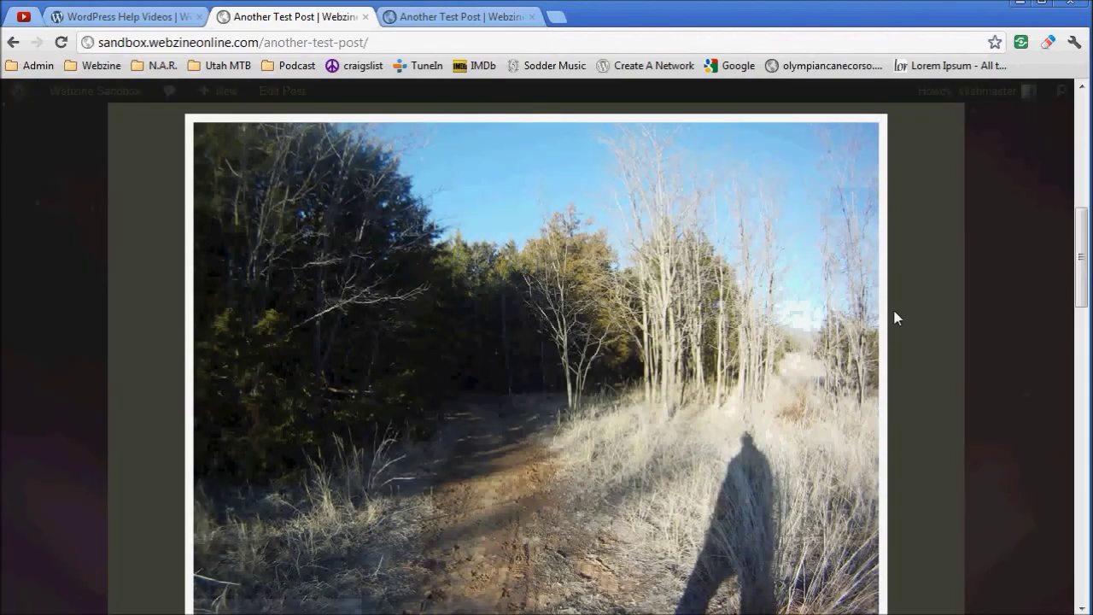
{"action": "left_click", "coordinate": [893, 315]}
Open the attachment page of the centred photo, Boiling Springs 12-24-11 009.
{"action": "scroll", "coordinate": [803, 376], "scroll_direction": "down", "scroll_amount": 8}
{"action": "scroll", "coordinate": [791, 384], "scroll_direction": "down", "scroll_amount": 1}
{"action": "left_click", "coordinate": [560, 273]}
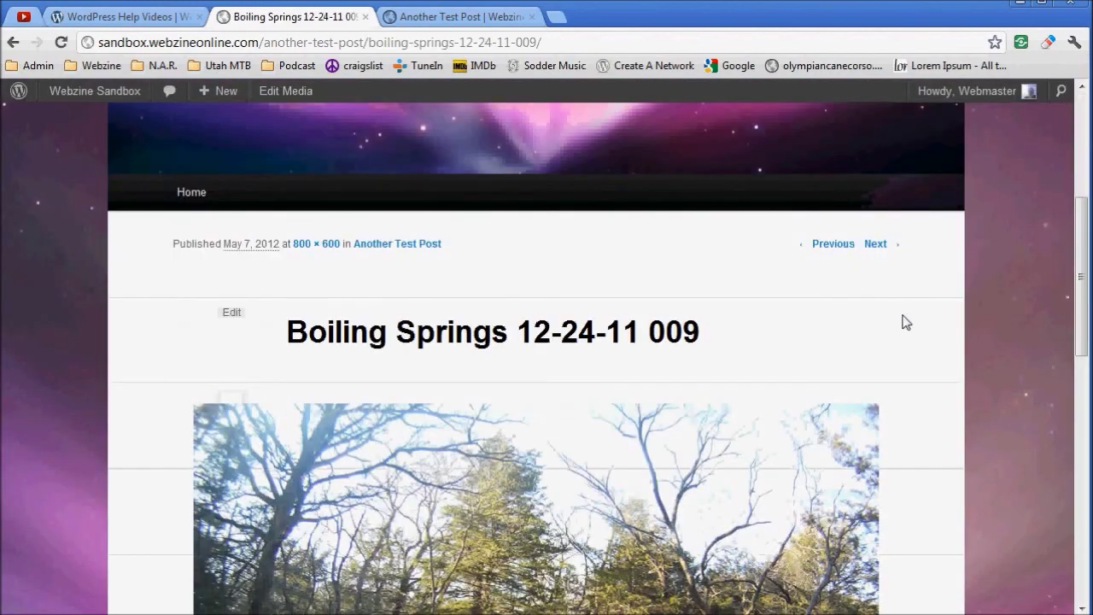
{"action": "scroll", "coordinate": [897, 323], "scroll_direction": "down", "scroll_amount": 3}
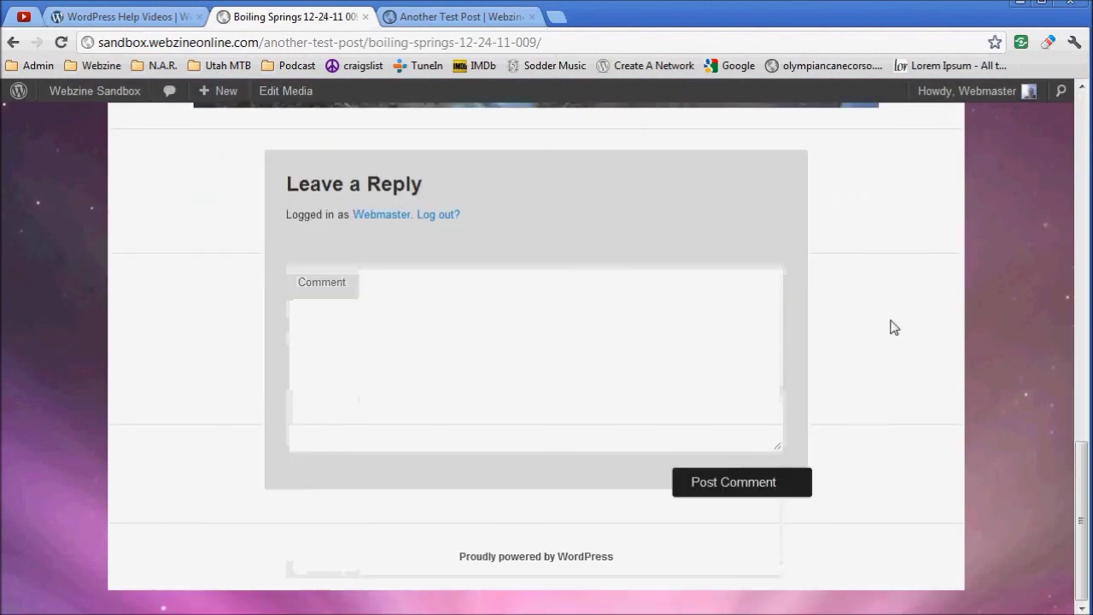
{"action": "scroll", "coordinate": [787, 363], "scroll_direction": "up", "scroll_amount": 8}
{"action": "scroll", "coordinate": [639, 304], "scroll_direction": "up", "scroll_amount": 5}
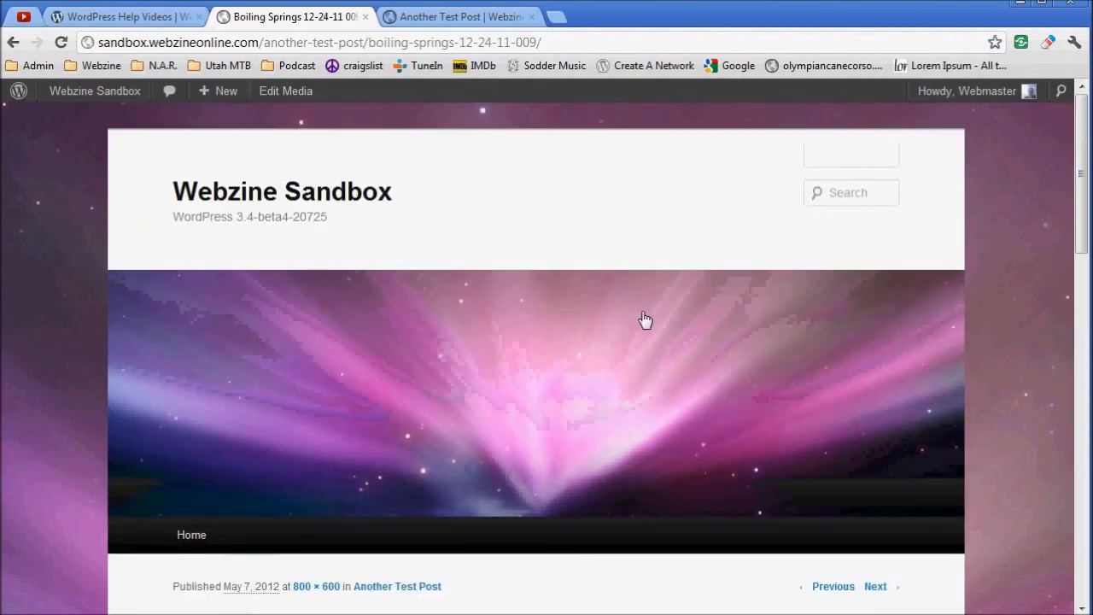